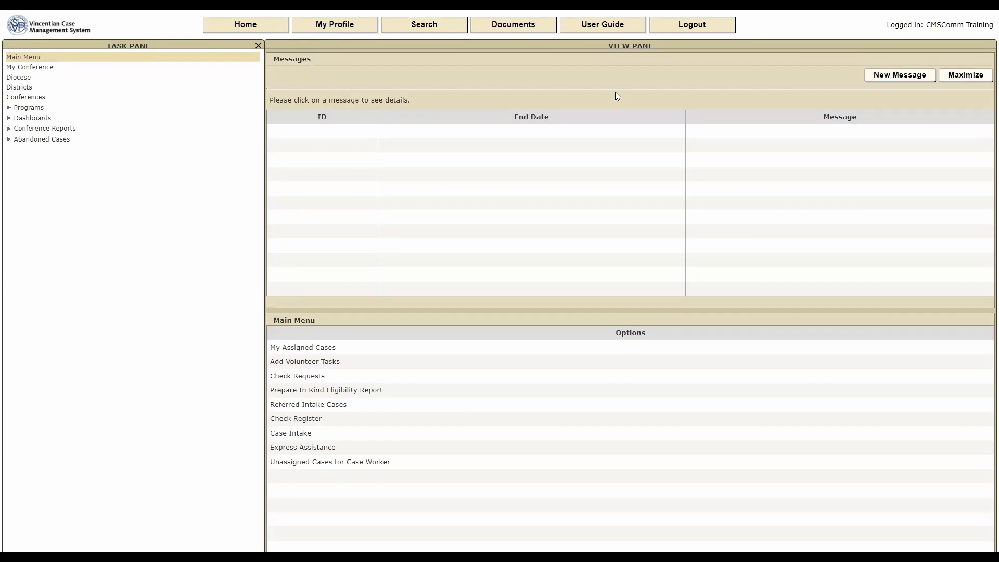
Load the Training Conference's My Conference page with its roles list.
{"action": "left_click", "coordinate": [53, 73]}
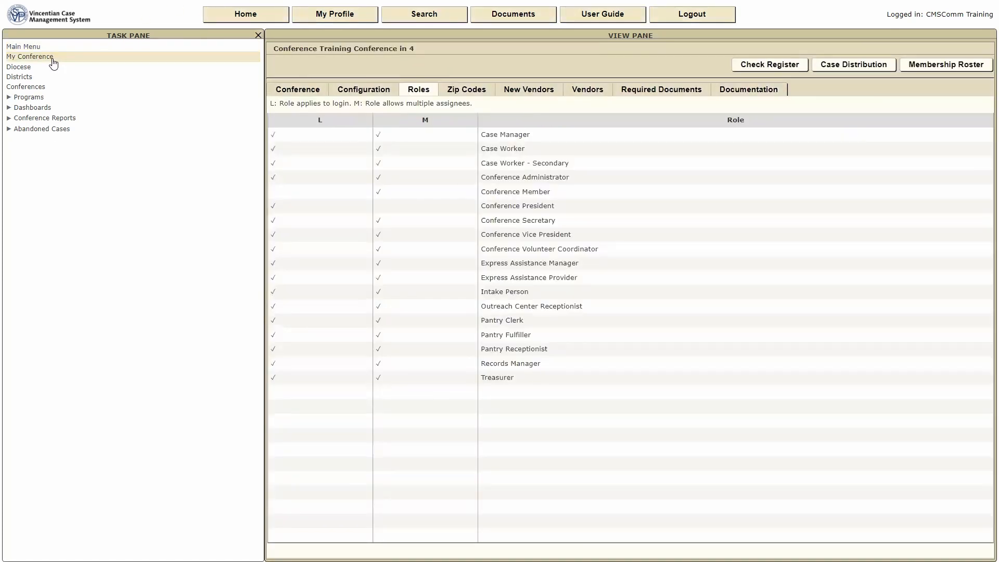
Show the Conference tab with contact details, service notes and the officers table.
{"action": "left_click", "coordinate": [299, 95]}
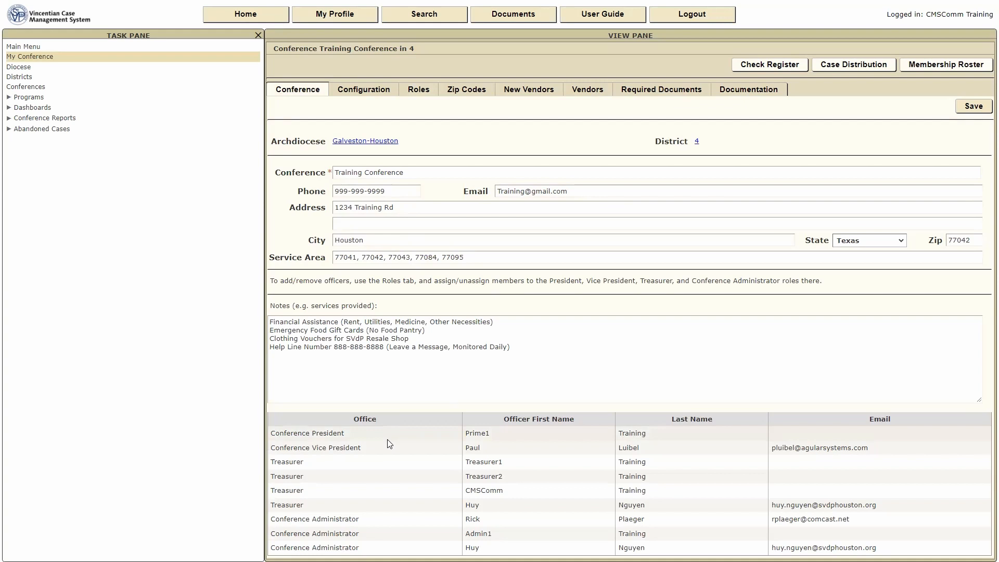
View the Configuration tab settings, then go back to the Roles tab.
{"action": "left_click", "coordinate": [360, 92]}
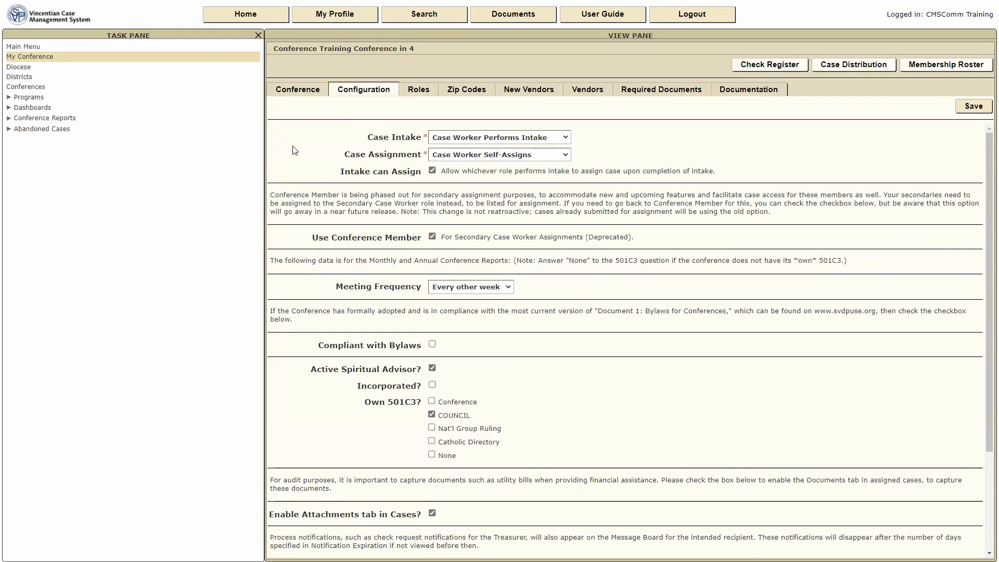
{"action": "left_click", "coordinate": [419, 90]}
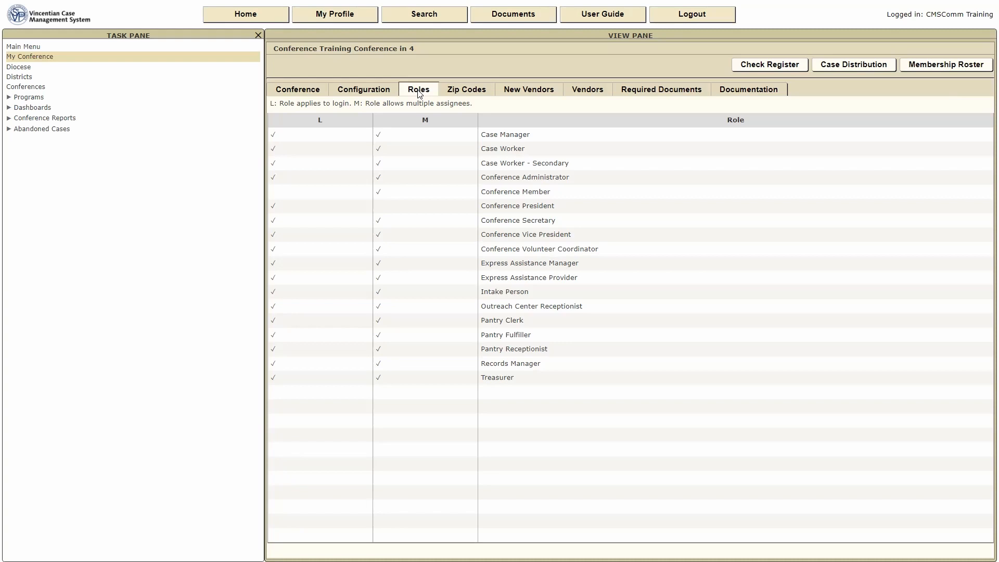
Search the new member's last name under Conference Member and create a new member.
{"action": "double_click", "coordinate": [506, 192]}
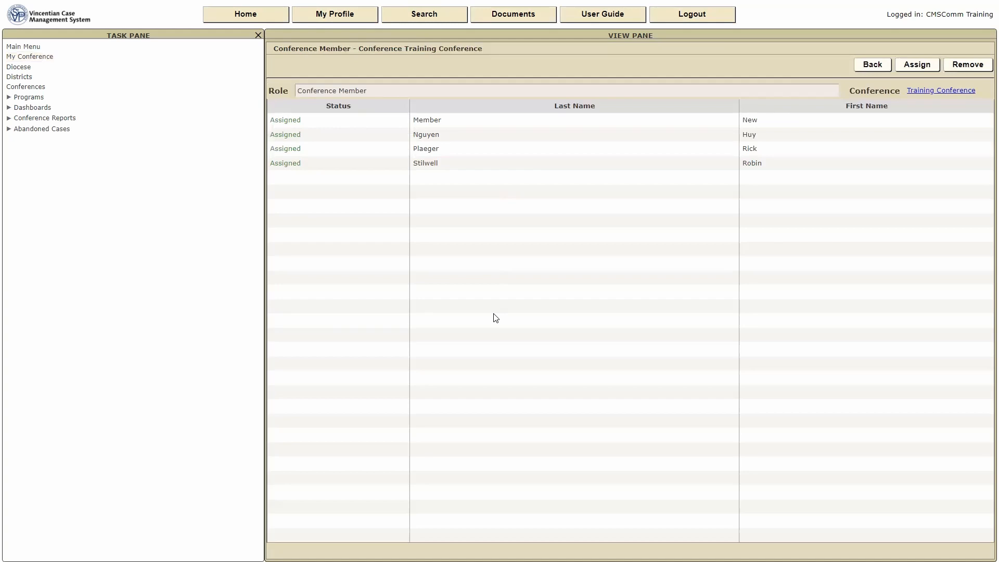
{"action": "left_click", "coordinate": [916, 64]}
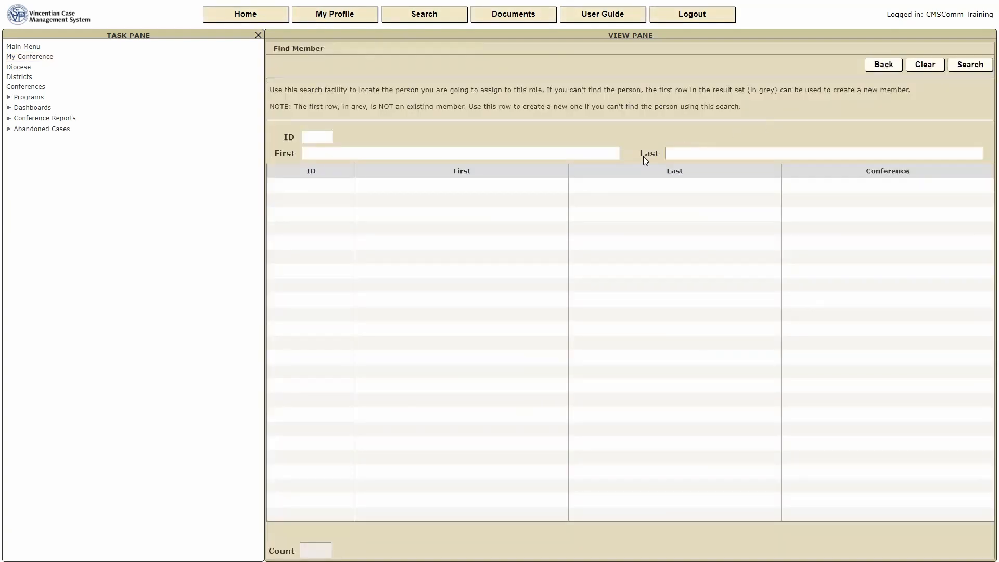
{"action": "left_click", "coordinate": [678, 154]}
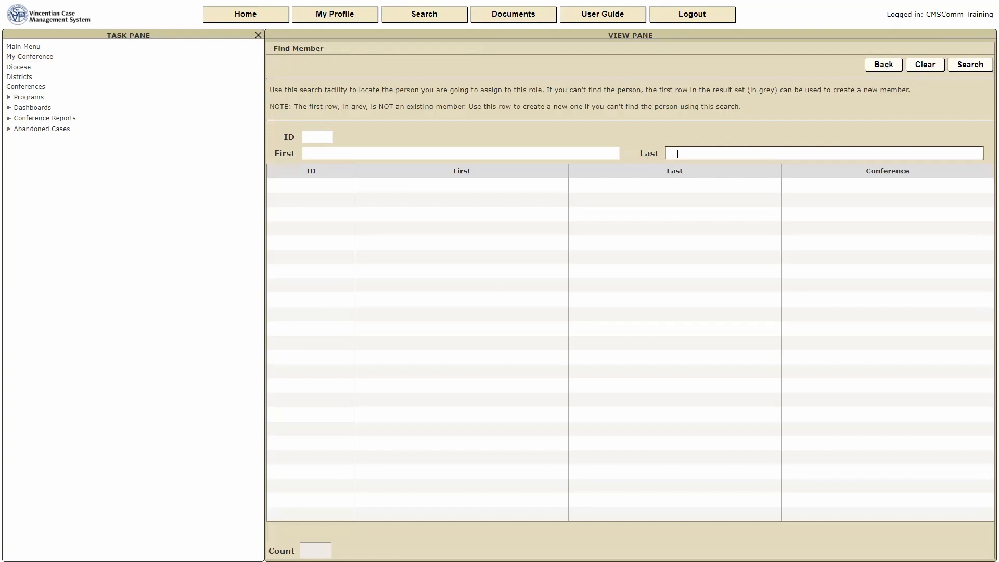
{"action": "type", "text": "Doe"}
{"action": "left_click", "coordinate": [969, 63]}
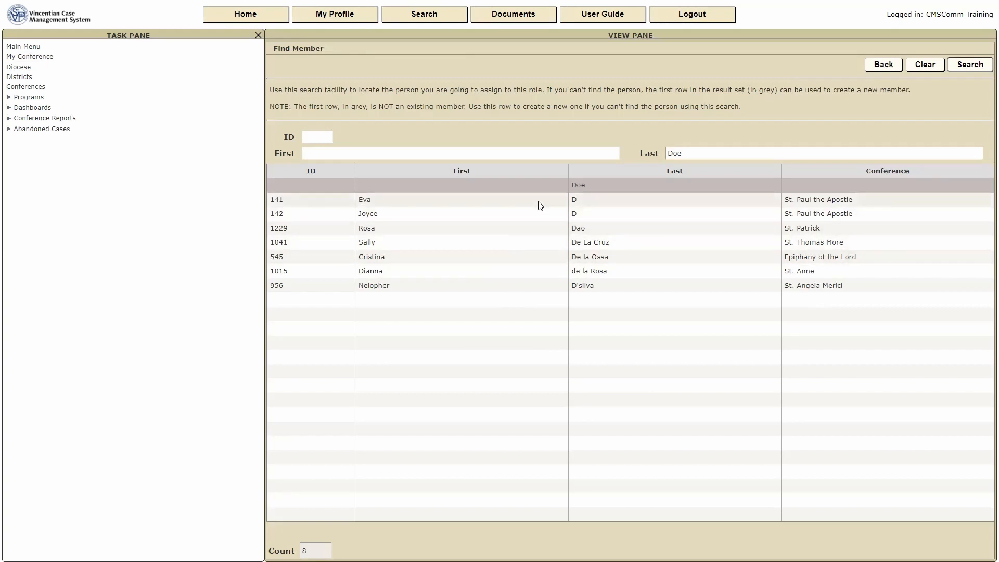
{"action": "left_click", "coordinate": [577, 185]}
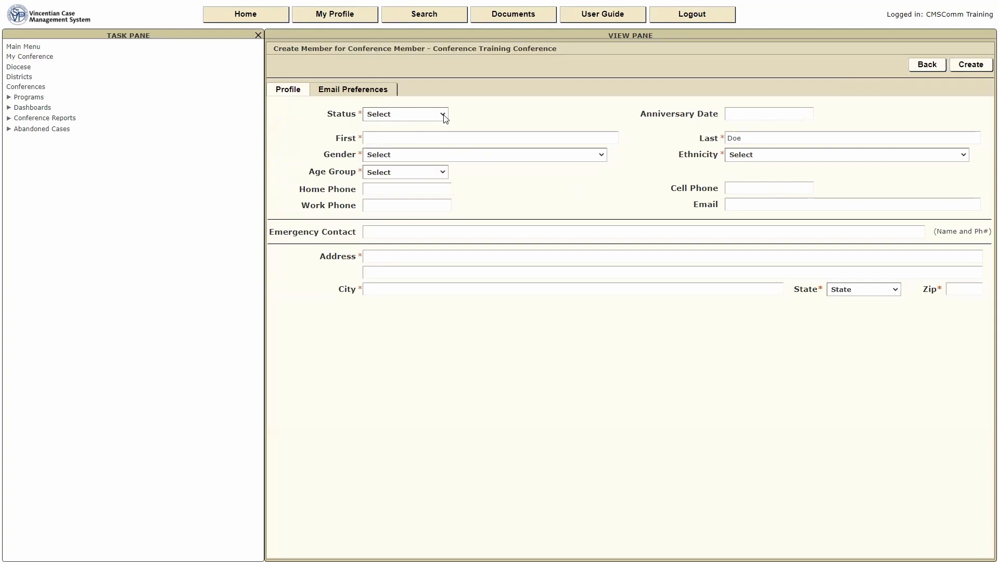
Set status Active (Full), anniversary date 01/03/2022, and enter the member's first name.
{"action": "left_click", "coordinate": [442, 115]}
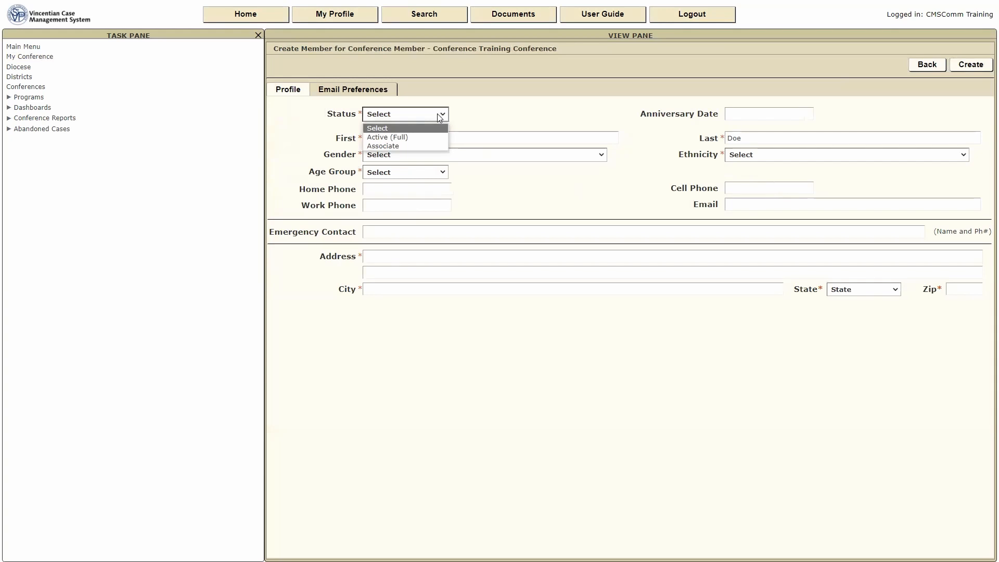
{"action": "left_click", "coordinate": [382, 138]}
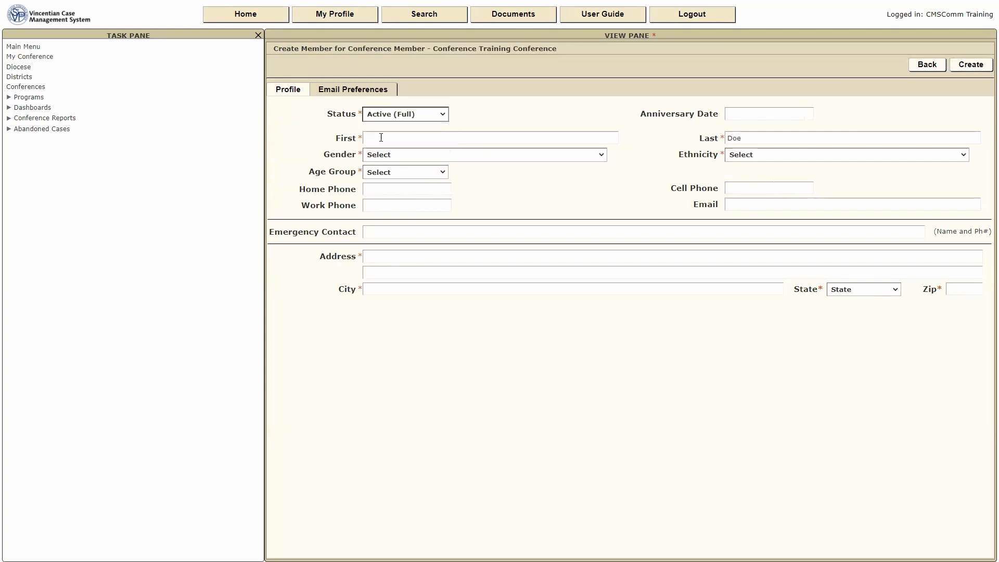
{"action": "left_click", "coordinate": [736, 115]}
{"action": "type", "text": "1"}
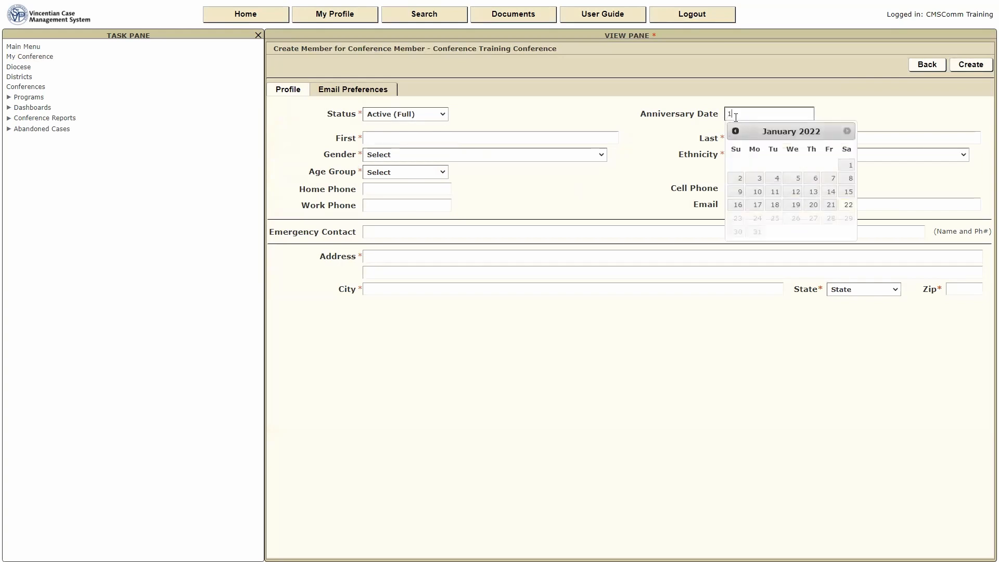
{"action": "left_click", "coordinate": [758, 179]}
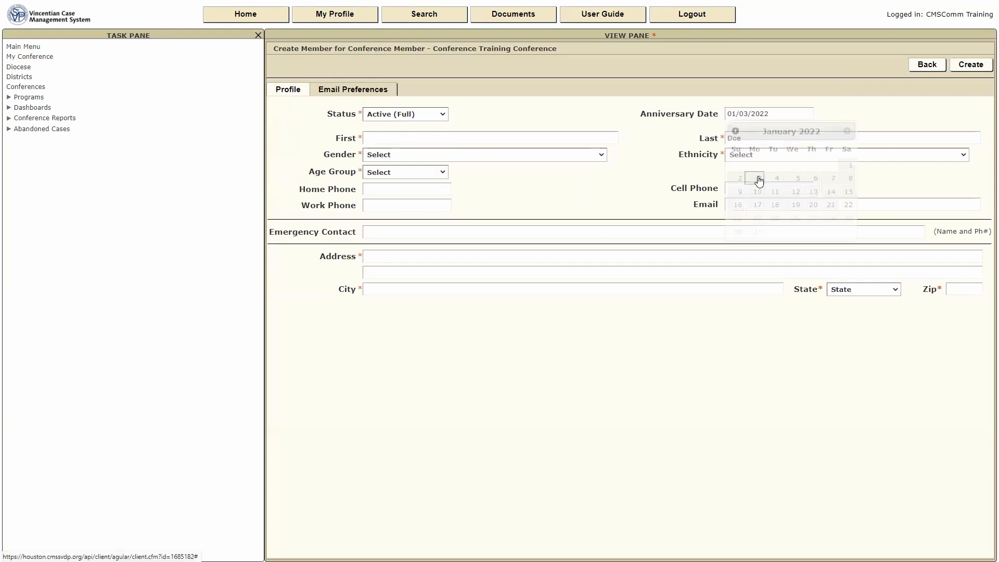
{"action": "left_click", "coordinate": [401, 139]}
{"action": "type", "text": "Jane"}
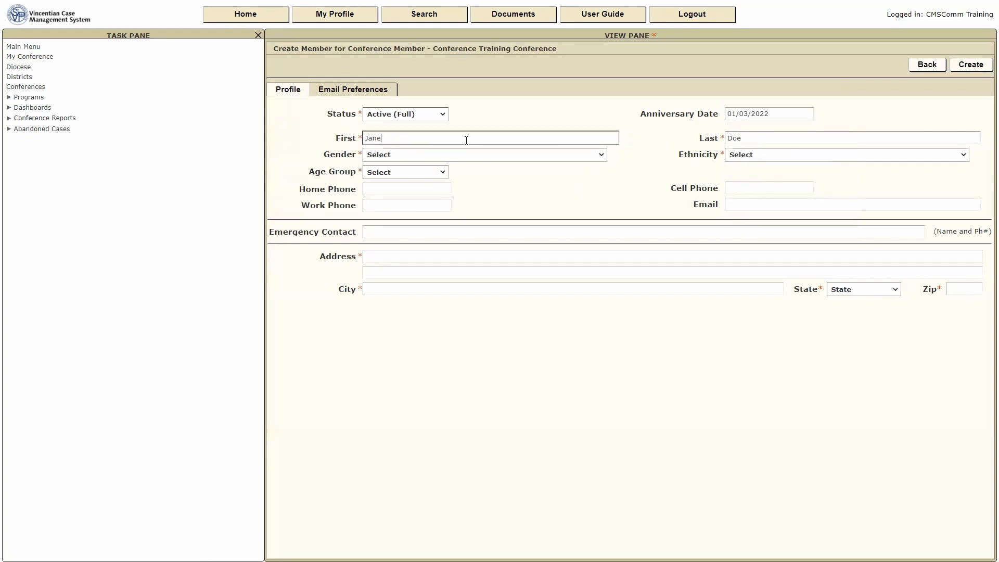
Set gender Female, ethnicity Latino, age group Under 40, add the cell phone, and submit.
{"action": "left_click", "coordinate": [601, 154]}
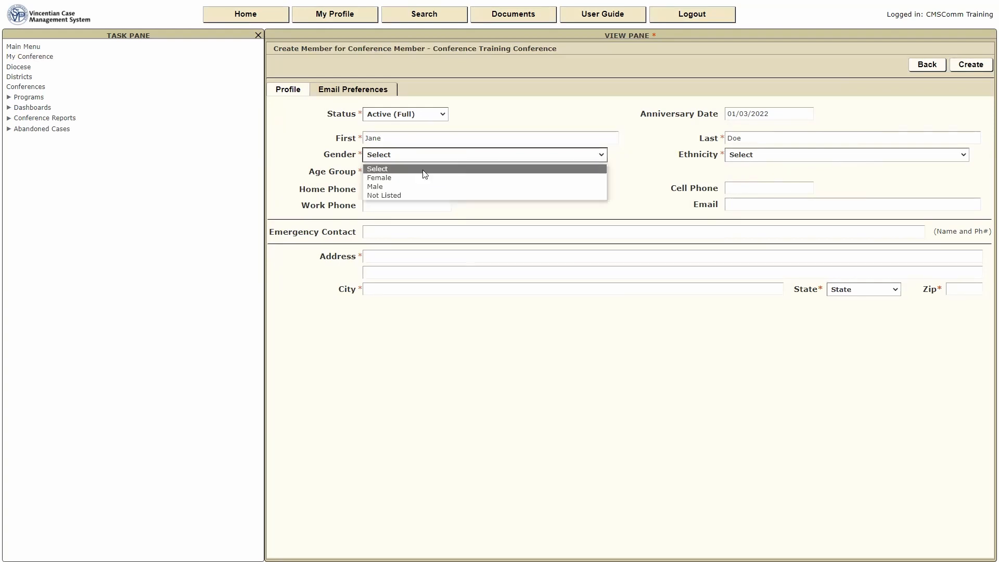
{"action": "left_click", "coordinate": [397, 178]}
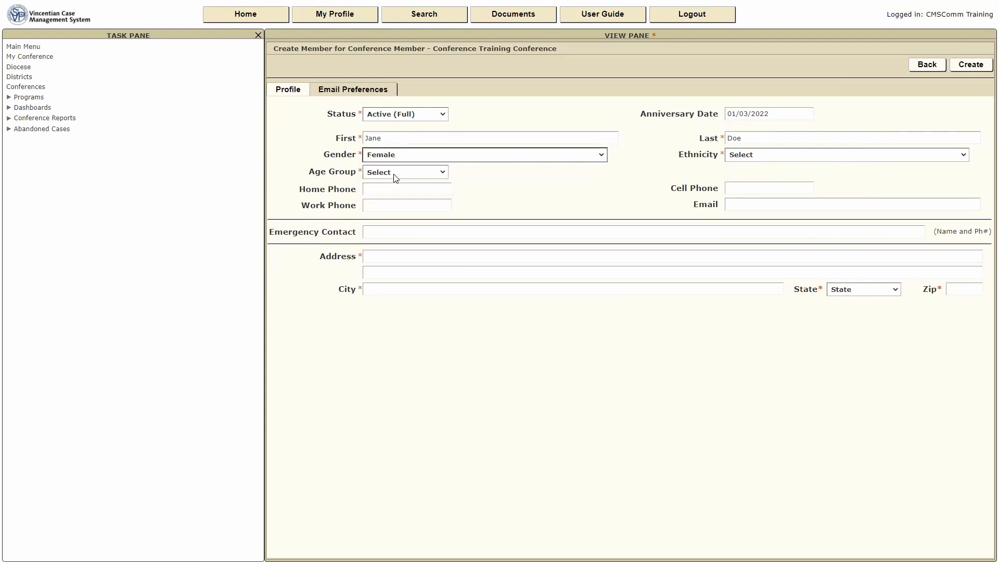
{"action": "left_click", "coordinate": [964, 157]}
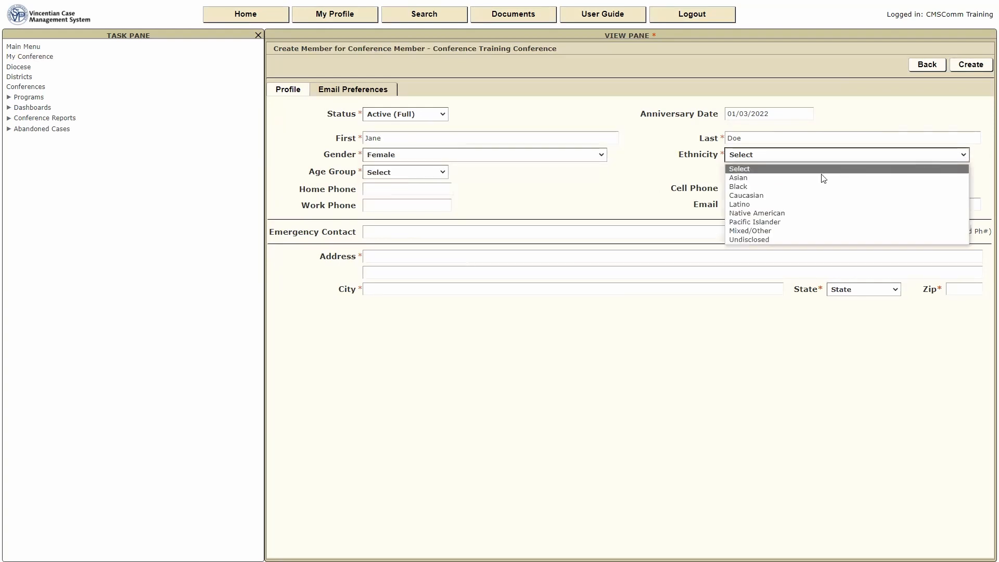
{"action": "left_click", "coordinate": [749, 205]}
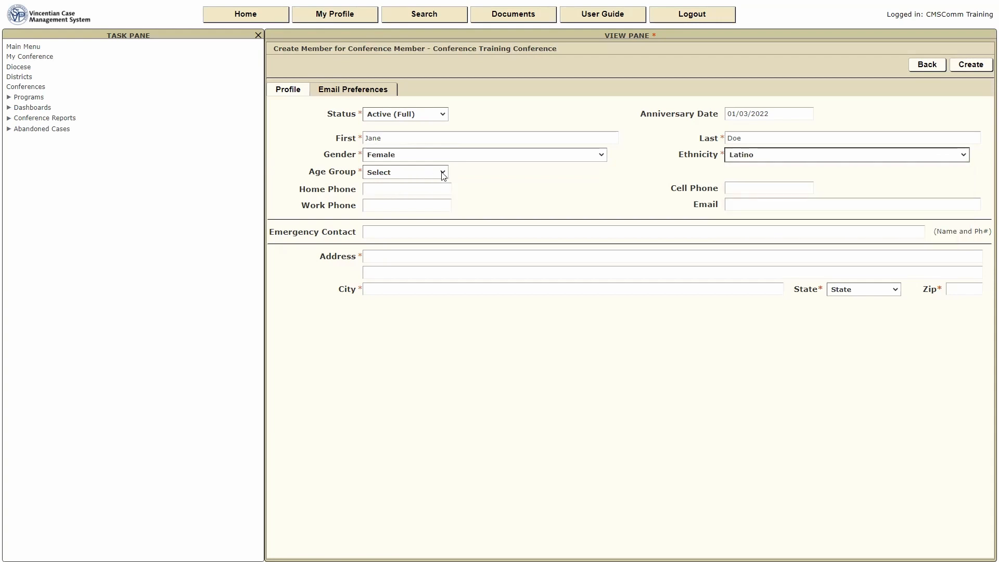
{"action": "left_click", "coordinate": [444, 174]}
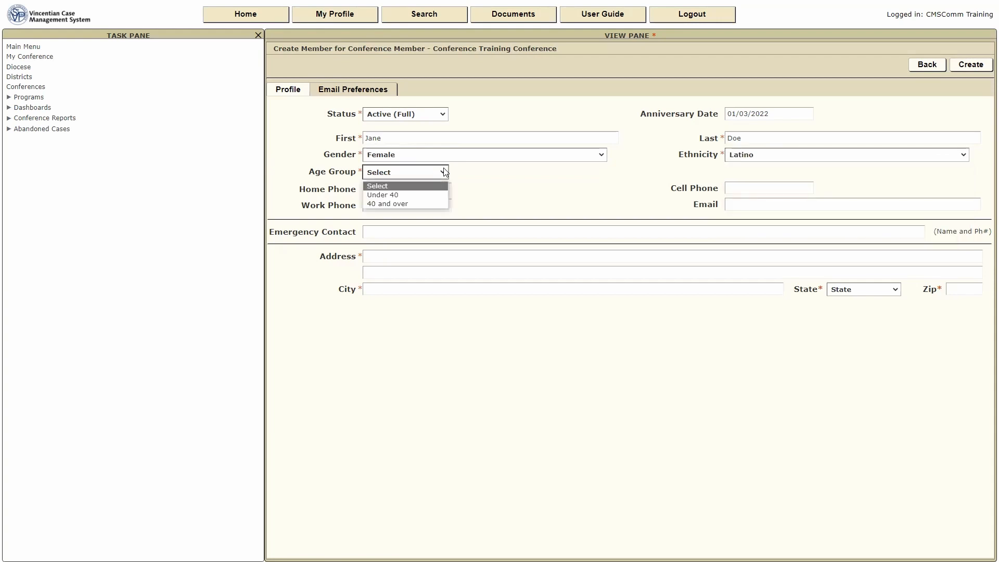
{"action": "left_click", "coordinate": [399, 196]}
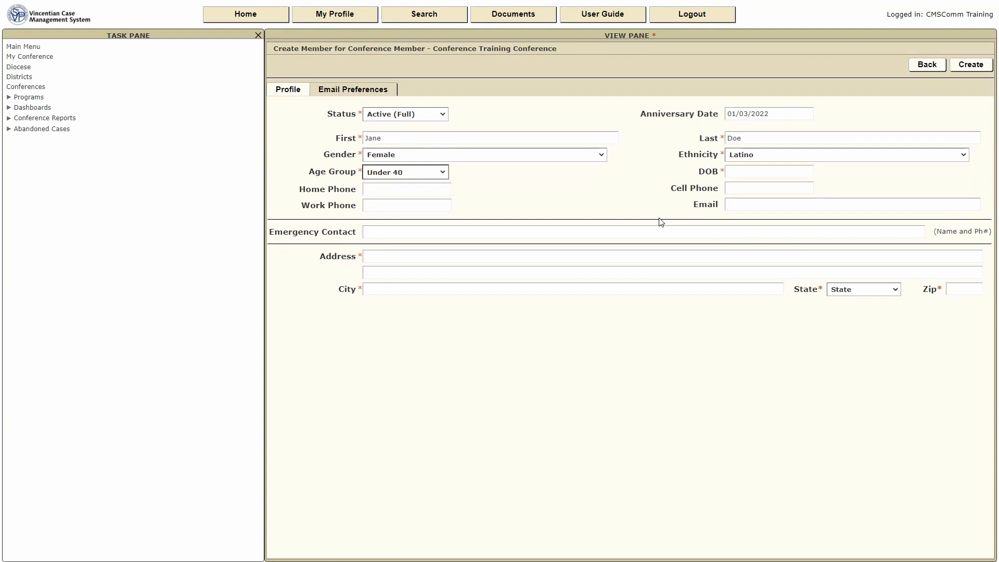
{"action": "left_click", "coordinate": [736, 187]}
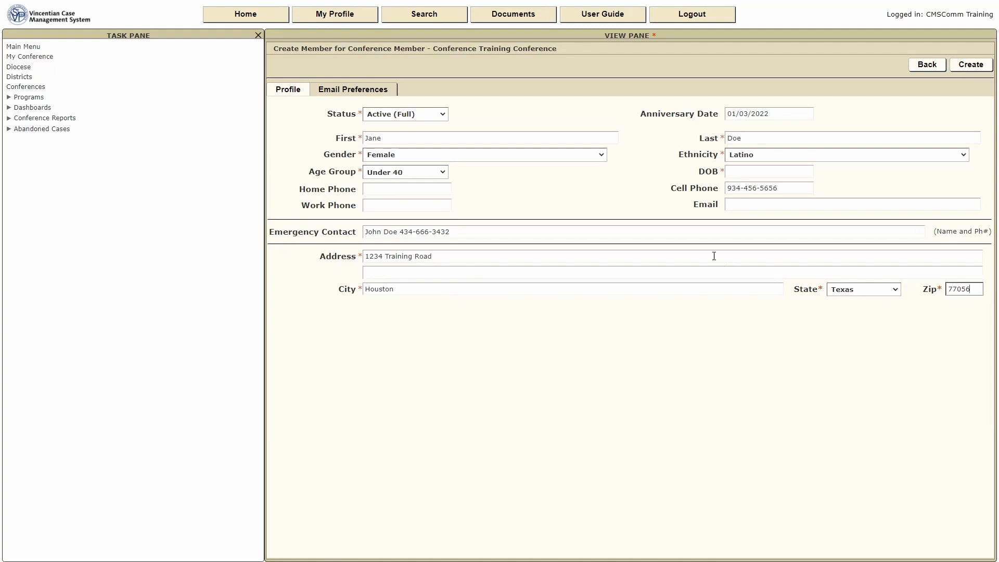
{"action": "left_click", "coordinate": [971, 65]}
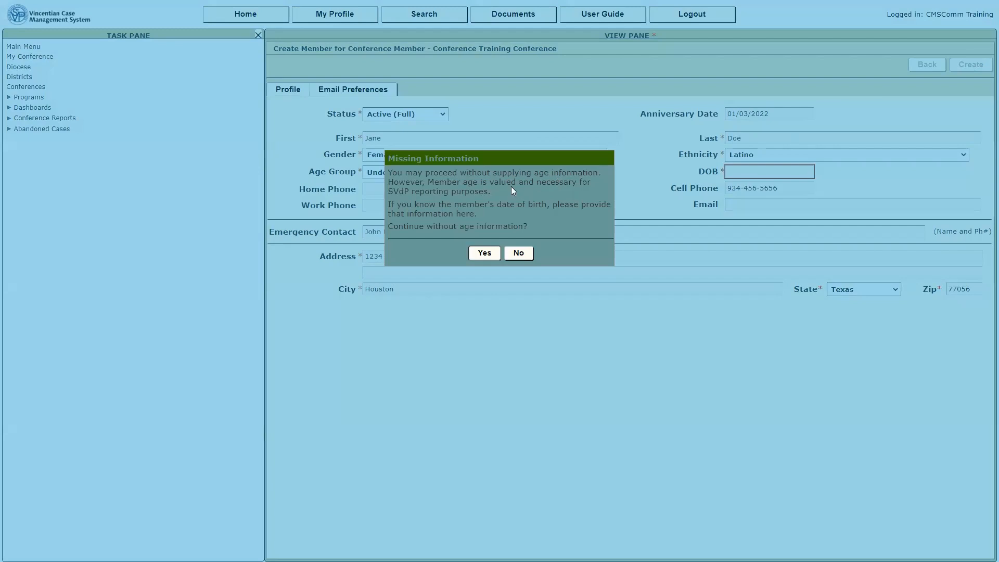
Decline the age warning, enter date of birth 01/01/1992, and create the member.
{"action": "left_click", "coordinate": [517, 251]}
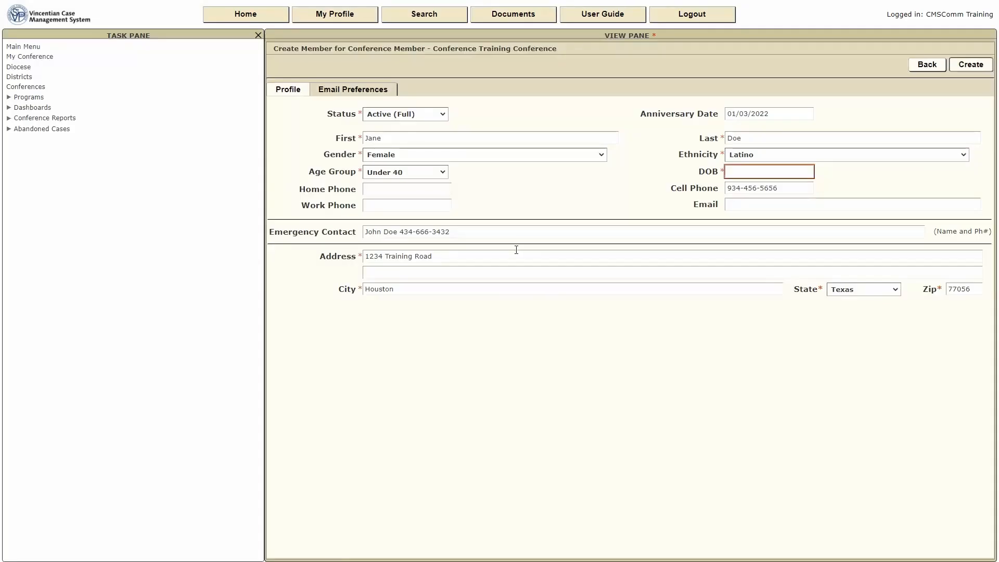
{"action": "left_click", "coordinate": [741, 173]}
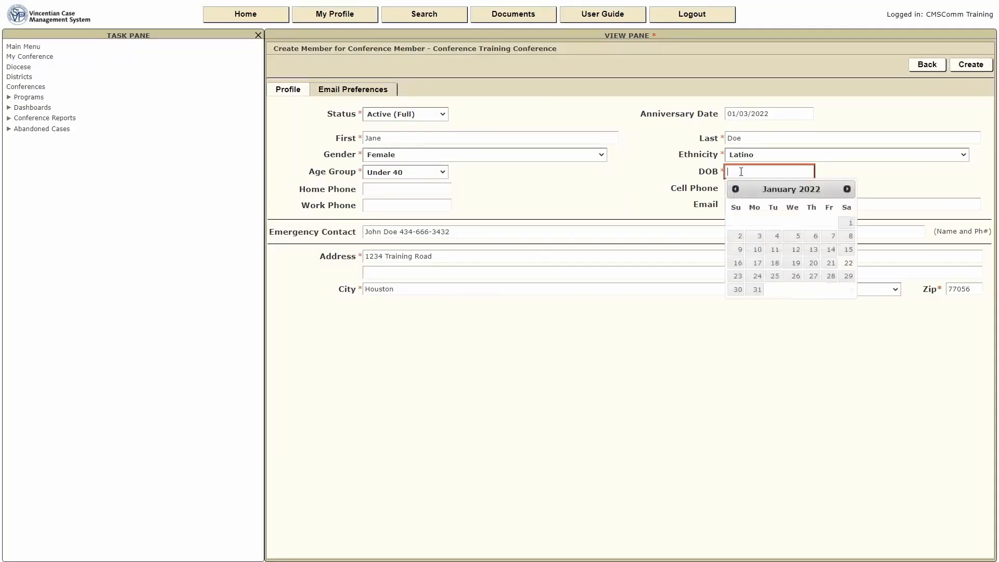
{"action": "type", "text": "01/01/1992"}
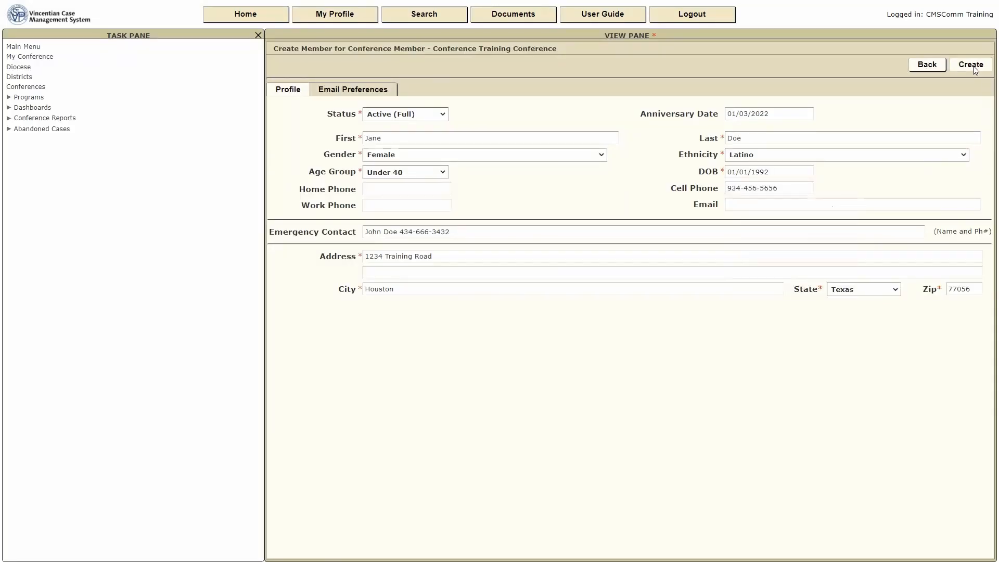
{"action": "left_click", "coordinate": [972, 64]}
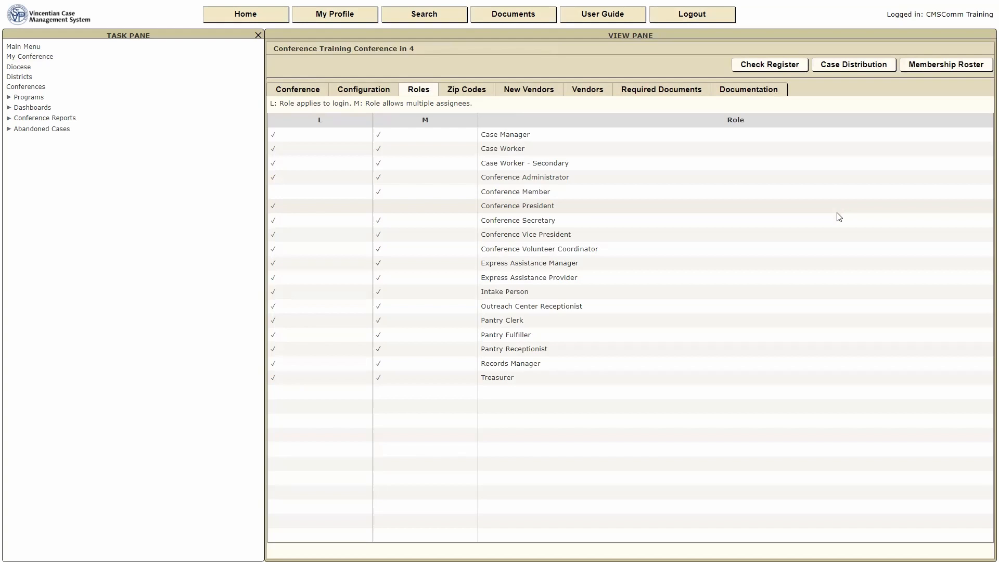
Edit the new Conference Member's record to add an e-mail address and save it.
{"action": "left_click", "coordinate": [528, 193]}
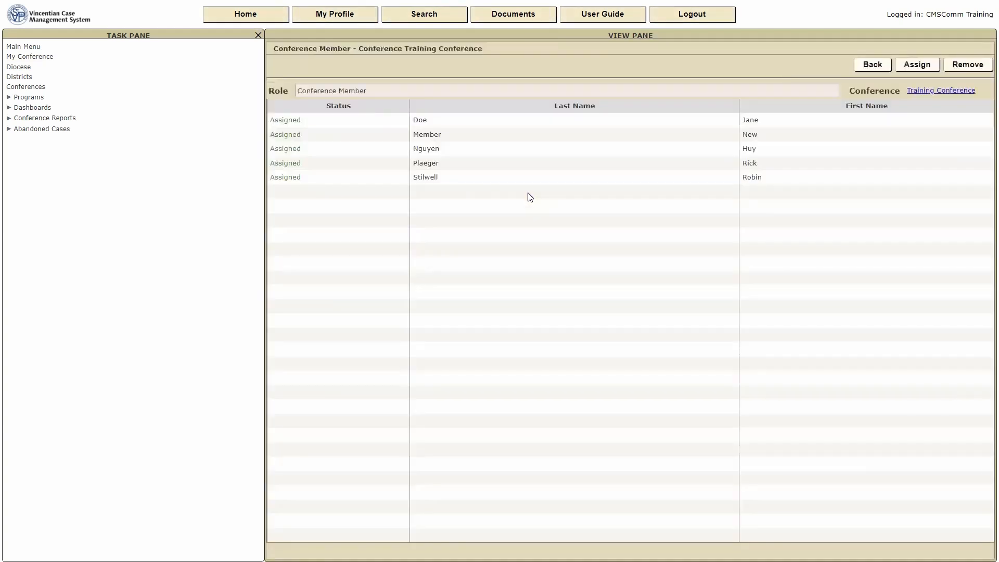
{"action": "left_click", "coordinate": [440, 127]}
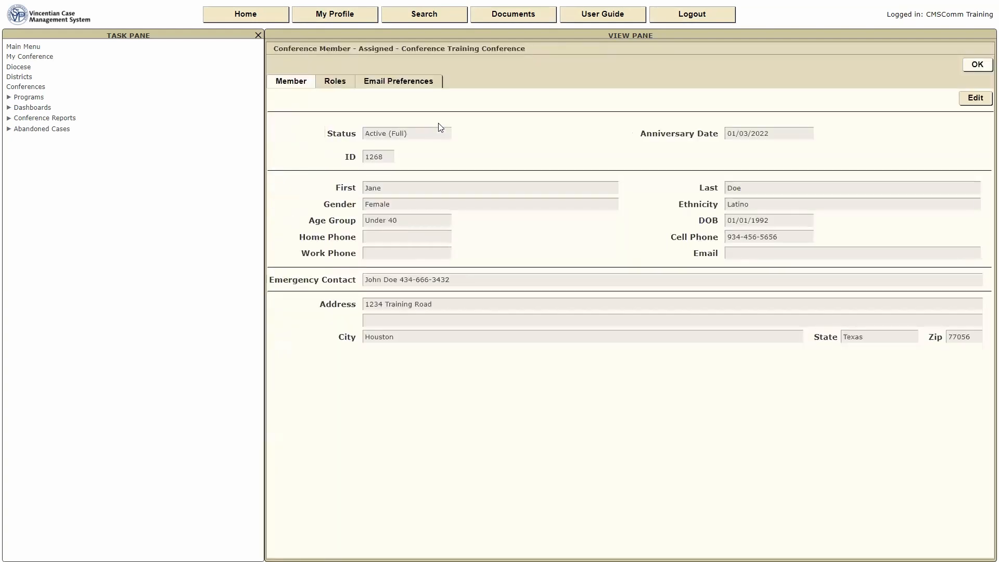
{"action": "left_click", "coordinate": [980, 102]}
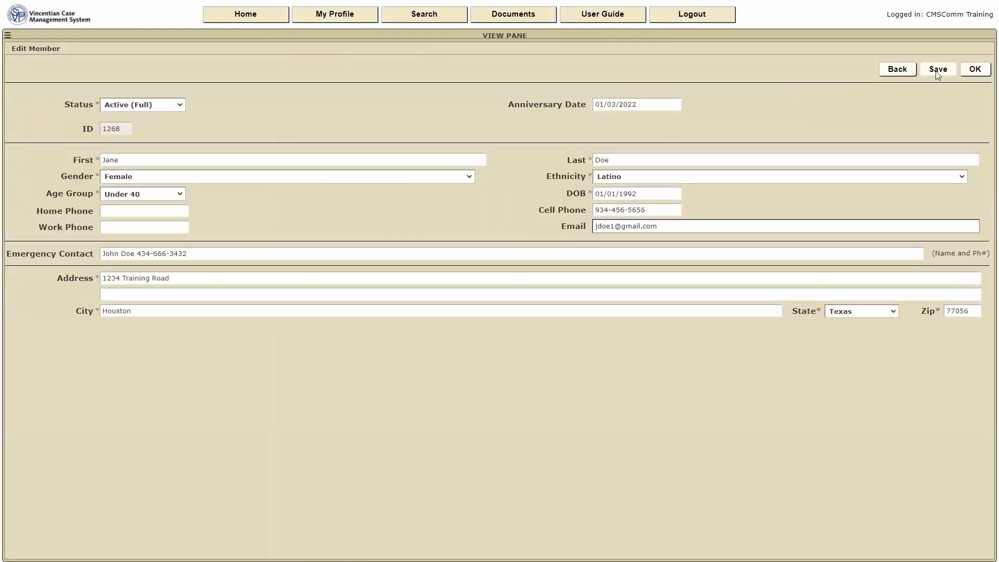
{"action": "left_click", "coordinate": [938, 75]}
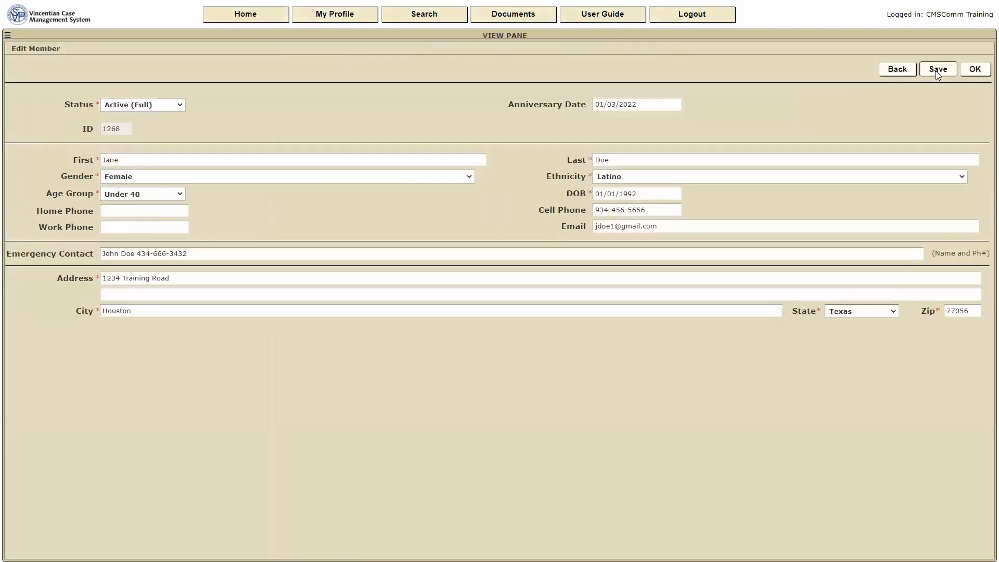
{"action": "left_click", "coordinate": [973, 71]}
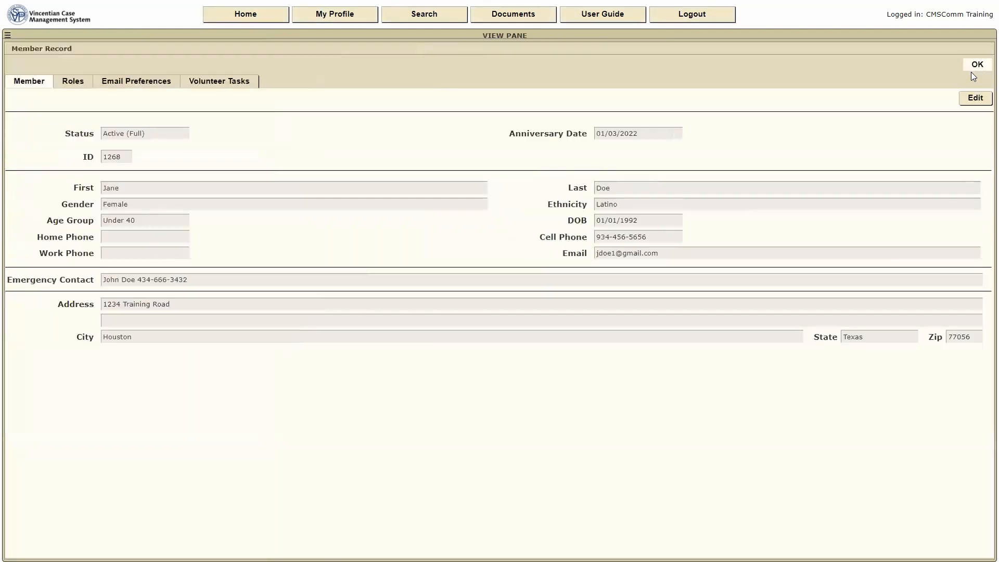
{"action": "left_click", "coordinate": [976, 65]}
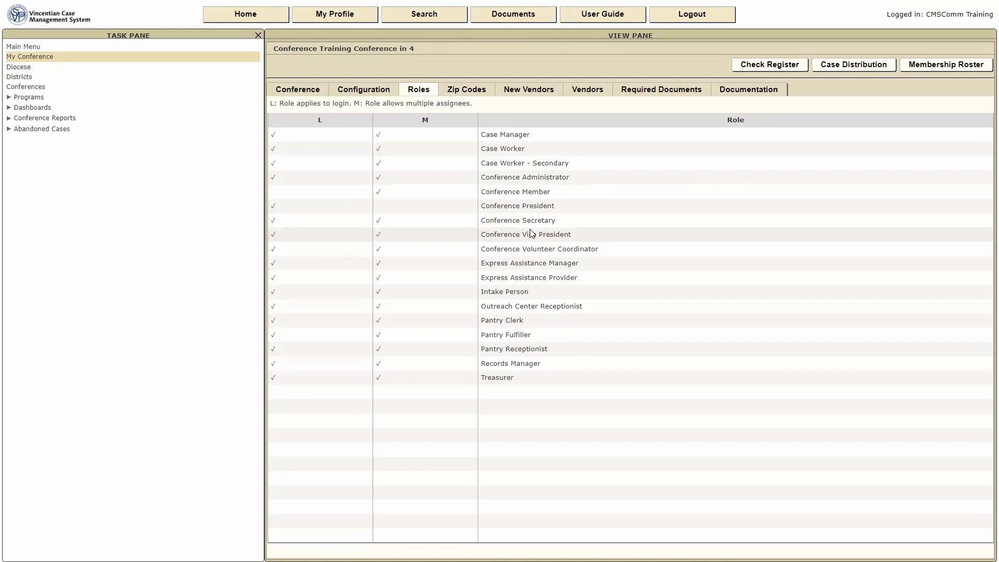
Assign the newly created member, found by last-name search, to the Case Worker role.
{"action": "double_click", "coordinate": [498, 150]}
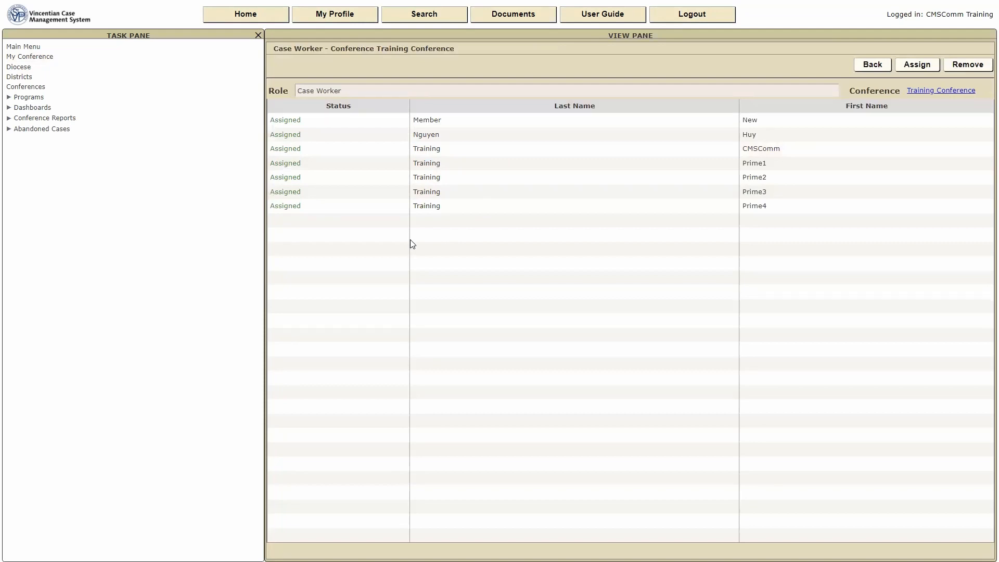
{"action": "left_click", "coordinate": [911, 67]}
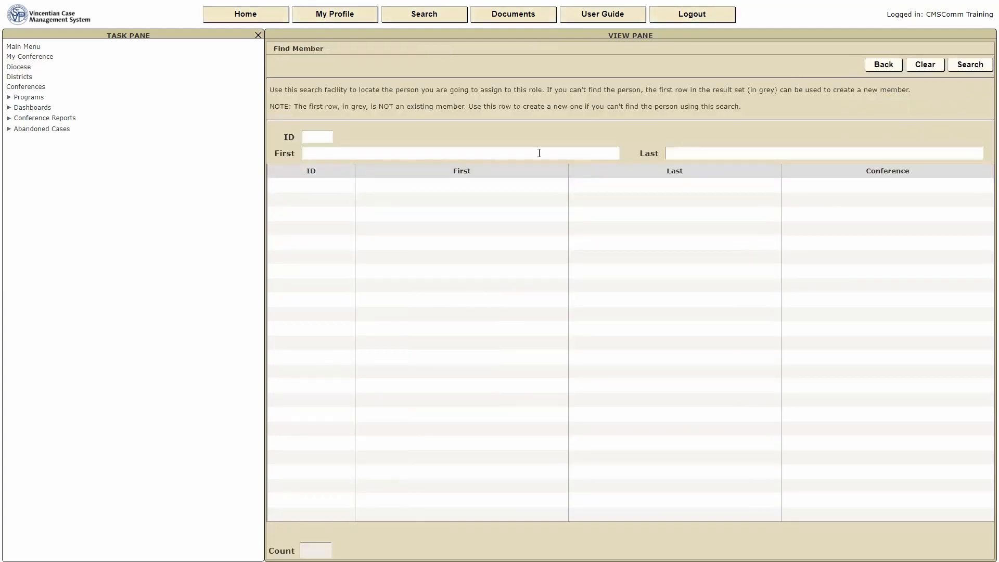
{"action": "left_click", "coordinate": [676, 153]}
{"action": "type", "text": "doe"}
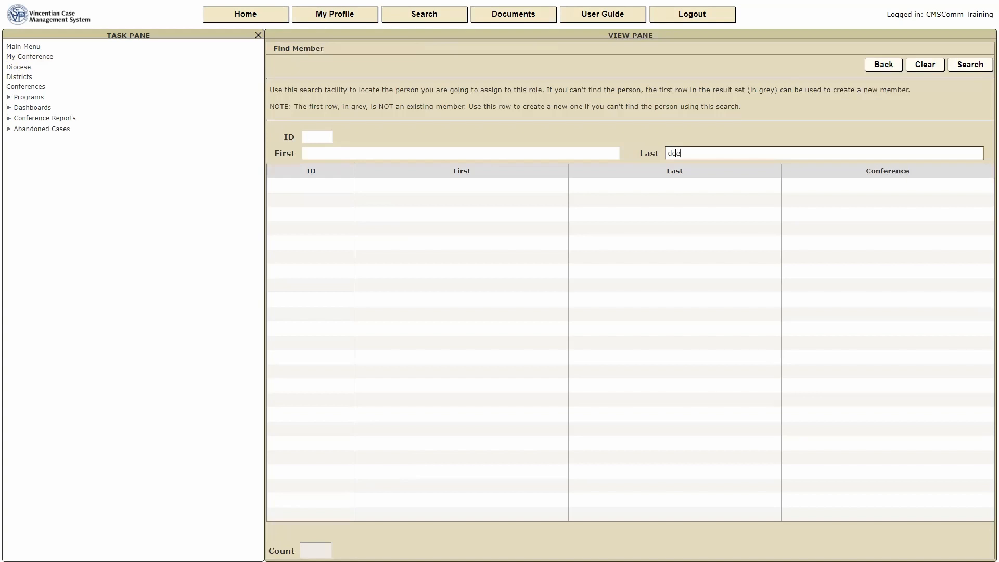
{"action": "left_click", "coordinate": [969, 65]}
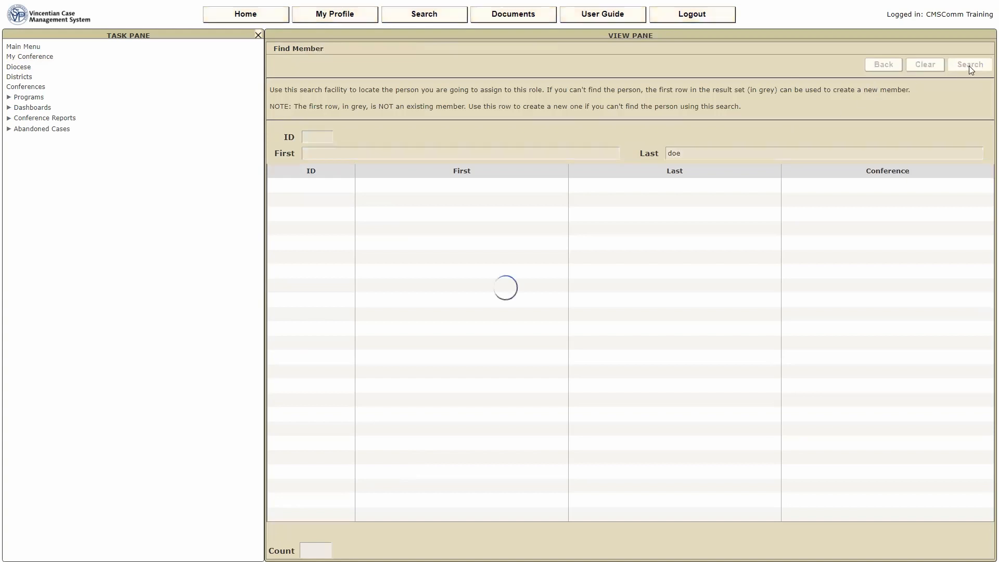
{"action": "left_click", "coordinate": [448, 204]}
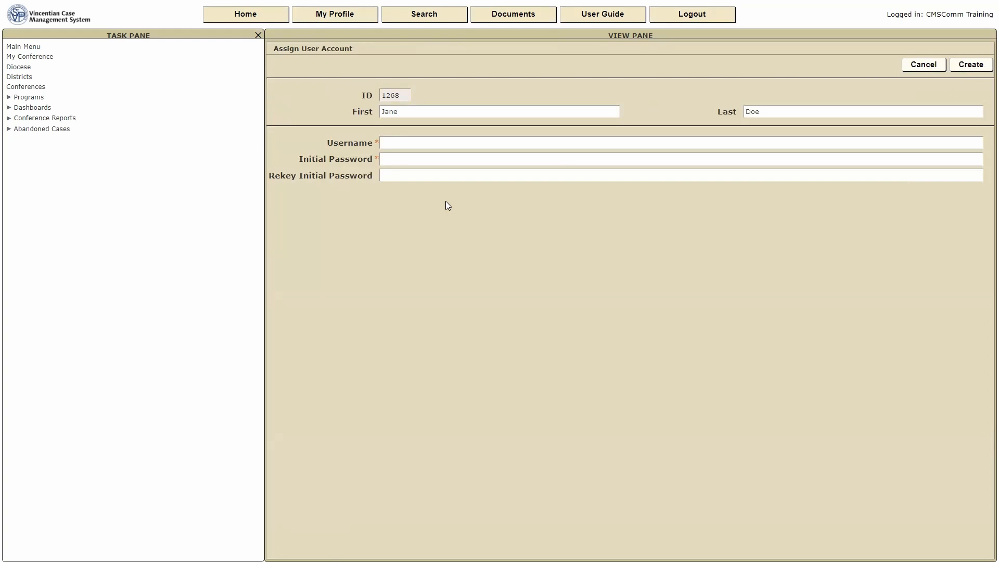
Create the member's login account with a username and the password entered twice.
{"action": "left_click", "coordinate": [398, 142]}
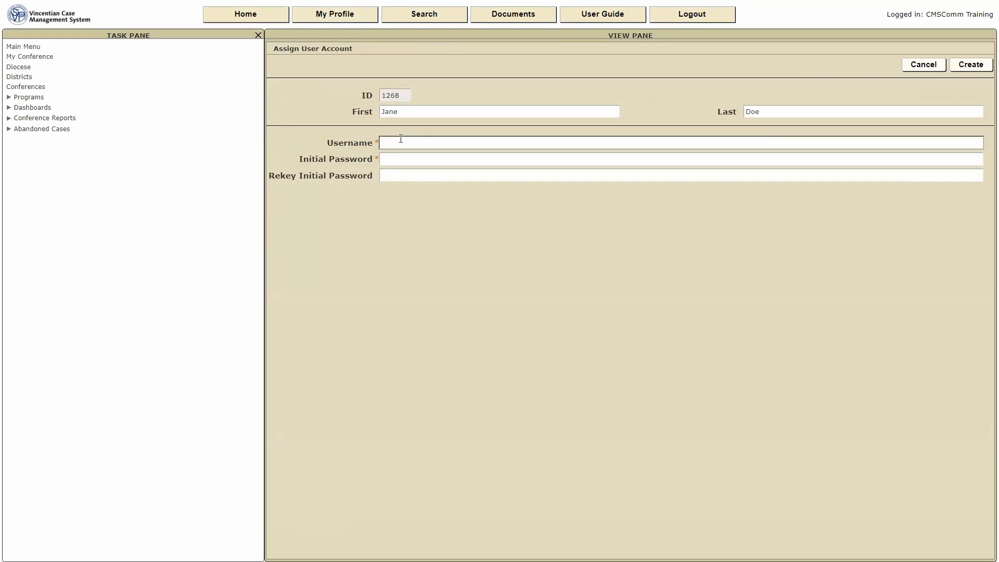
{"action": "type", "text": "jdoe"}
{"action": "key", "text": "Tab"}
{"action": "type", "text": "1234"}
{"action": "key", "text": "Tab"}
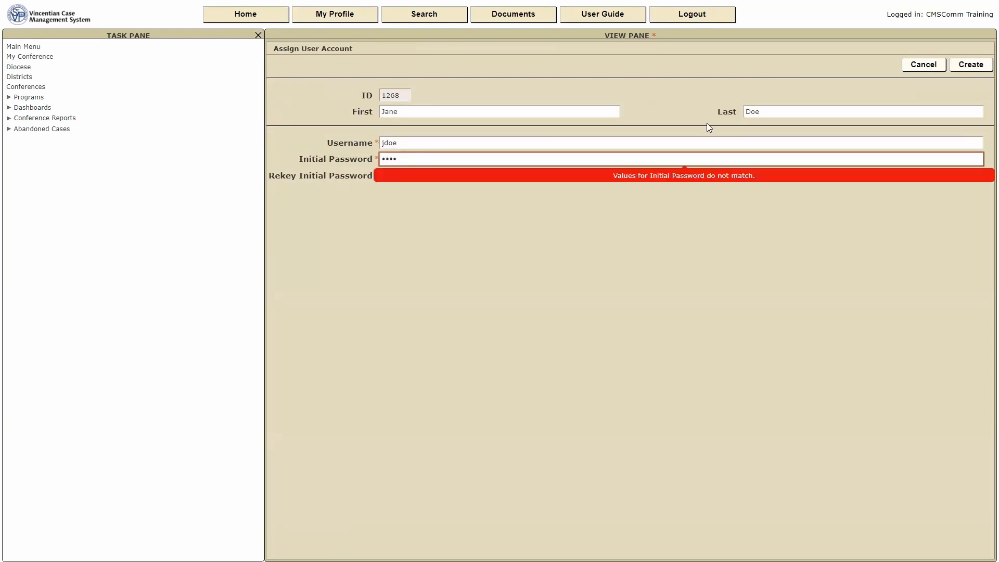
{"action": "type", "text": "1234"}
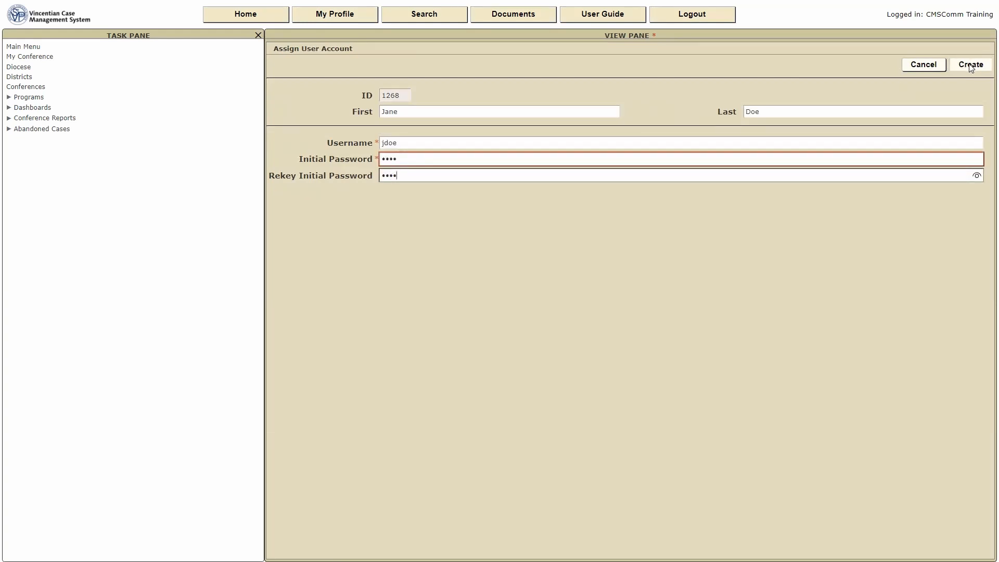
{"action": "left_click", "coordinate": [969, 65]}
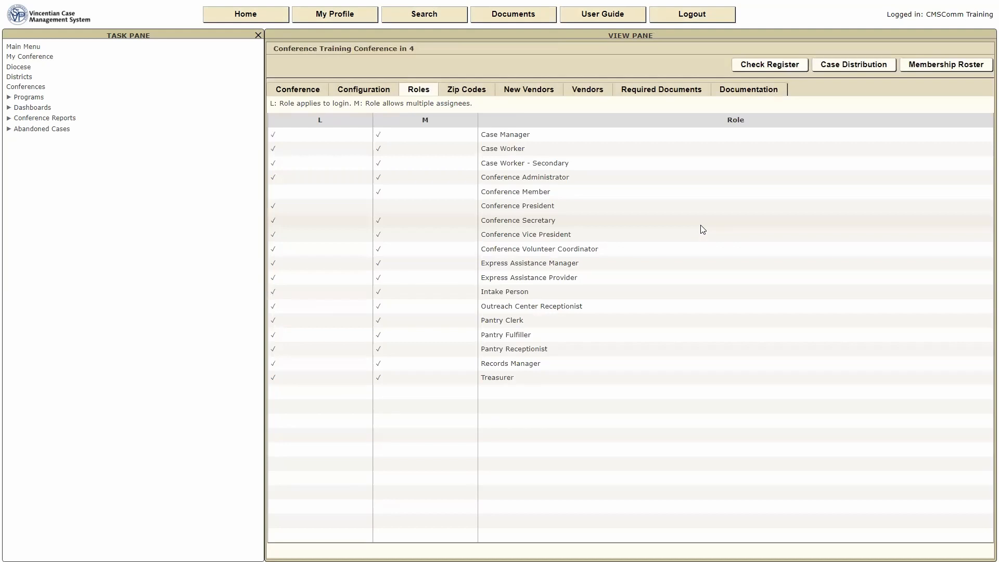
Assign the same Training Conference member to the Case Worker - Secondary role via last-name search.
{"action": "double_click", "coordinate": [518, 163]}
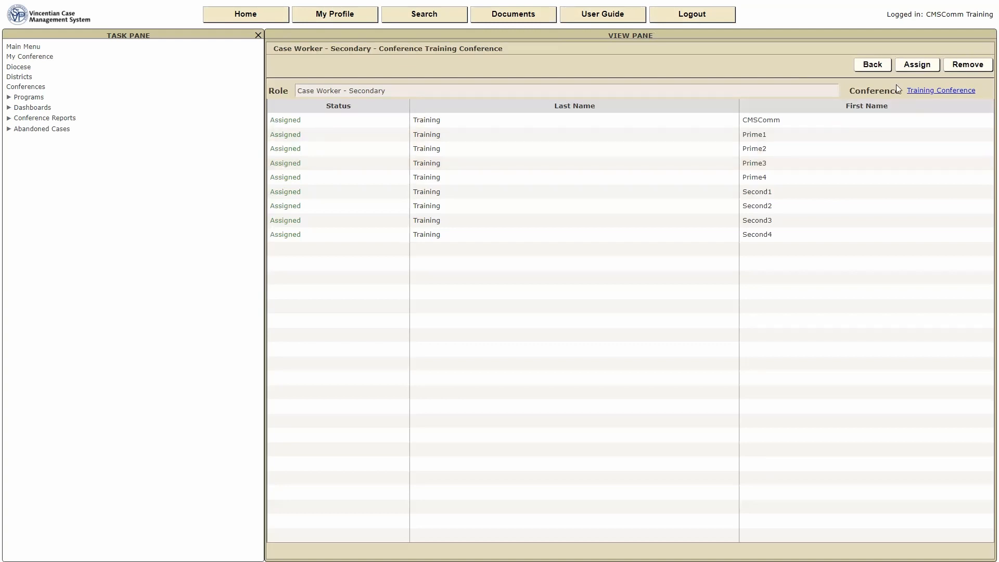
{"action": "left_click", "coordinate": [913, 65]}
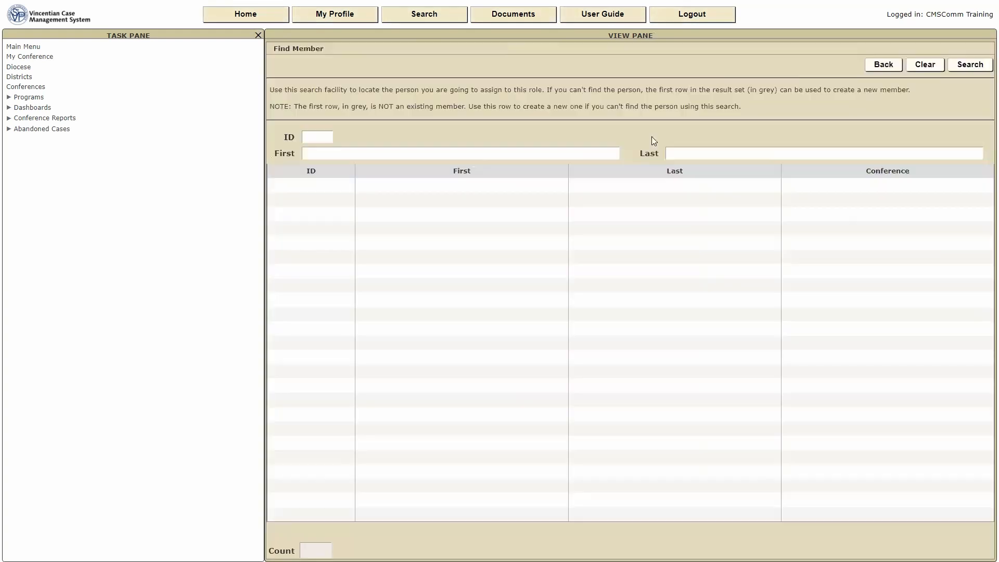
{"action": "left_click", "coordinate": [685, 152]}
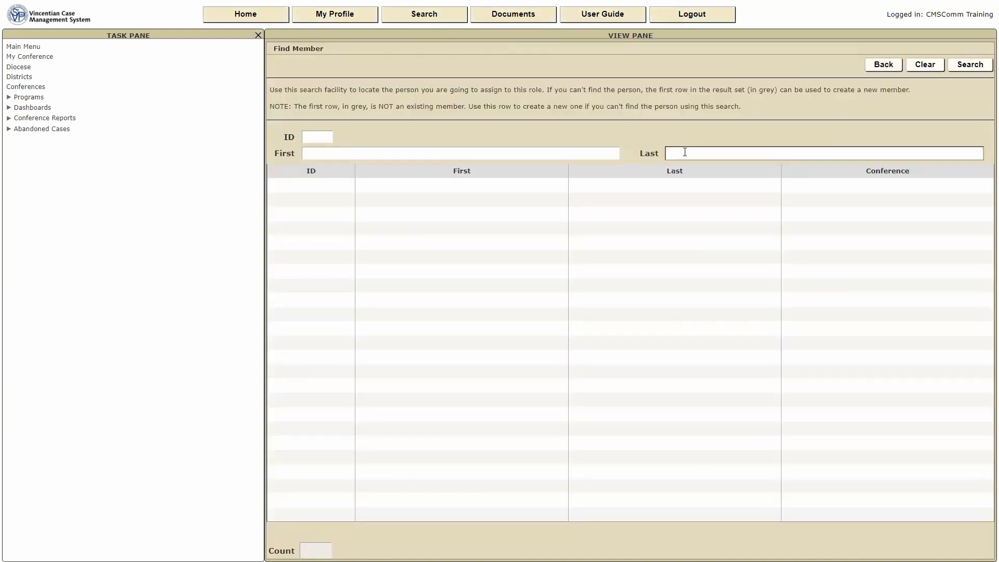
{"action": "type", "text": "doe"}
{"action": "left_click", "coordinate": [971, 65]}
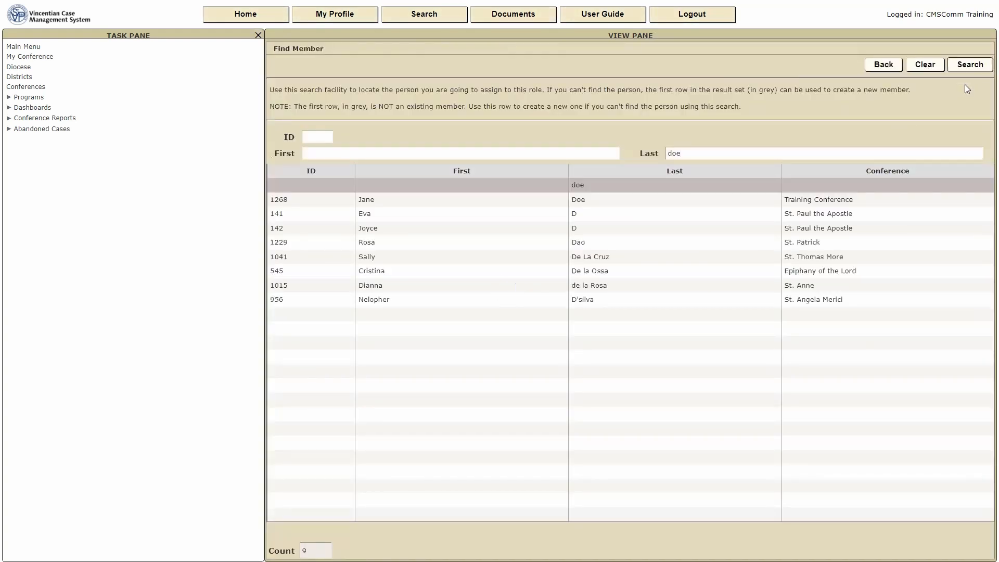
{"action": "left_click", "coordinate": [428, 203]}
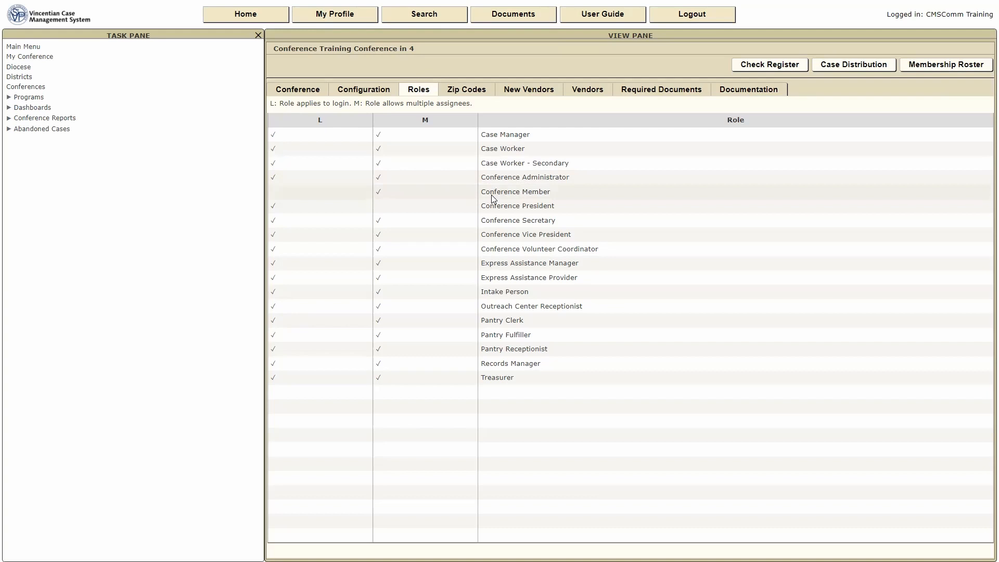
Open the member's Case Worker assignment and view its Email Preferences, all 14 set to Yes.
{"action": "left_click", "coordinate": [526, 149]}
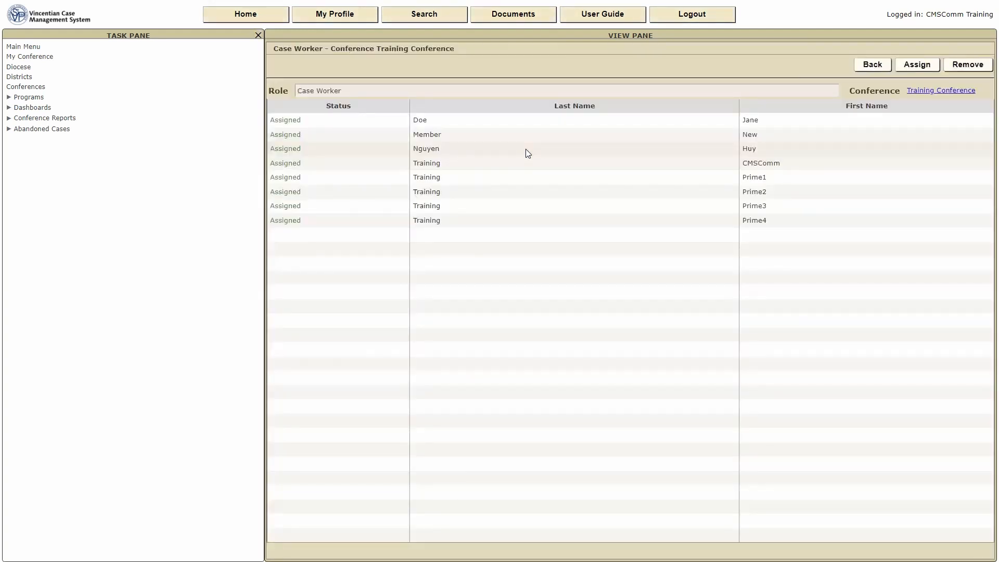
{"action": "left_click", "coordinate": [460, 123]}
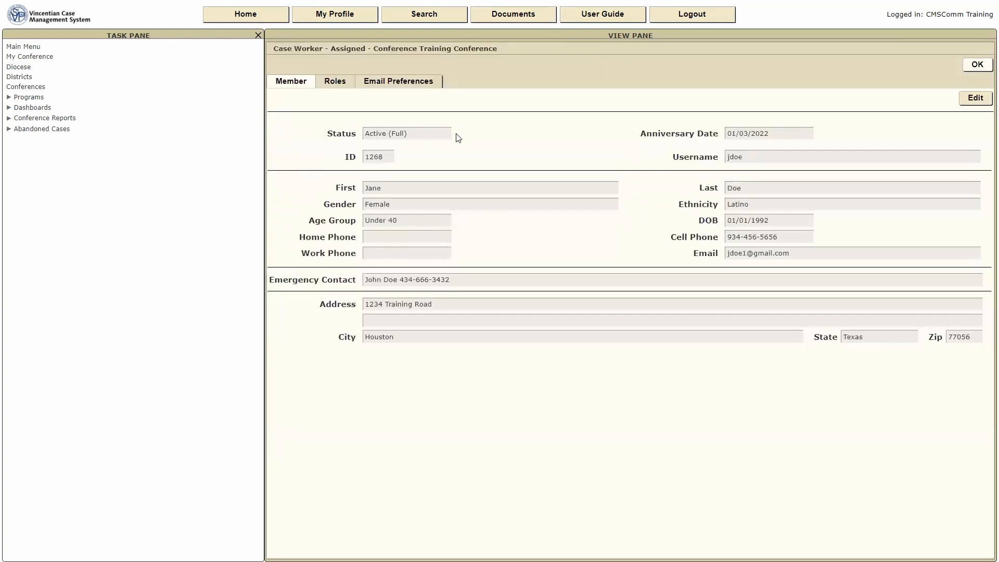
{"action": "left_click", "coordinate": [389, 85]}
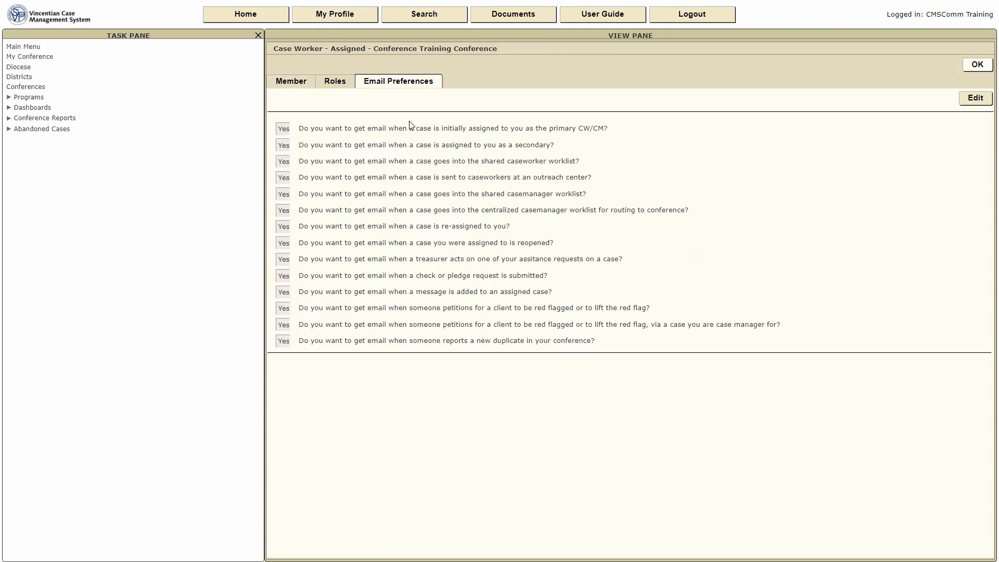
Switch off e-mails for shared worklists, outreach center cases, centralized routing and reopened cases, and save.
{"action": "left_click", "coordinate": [982, 101]}
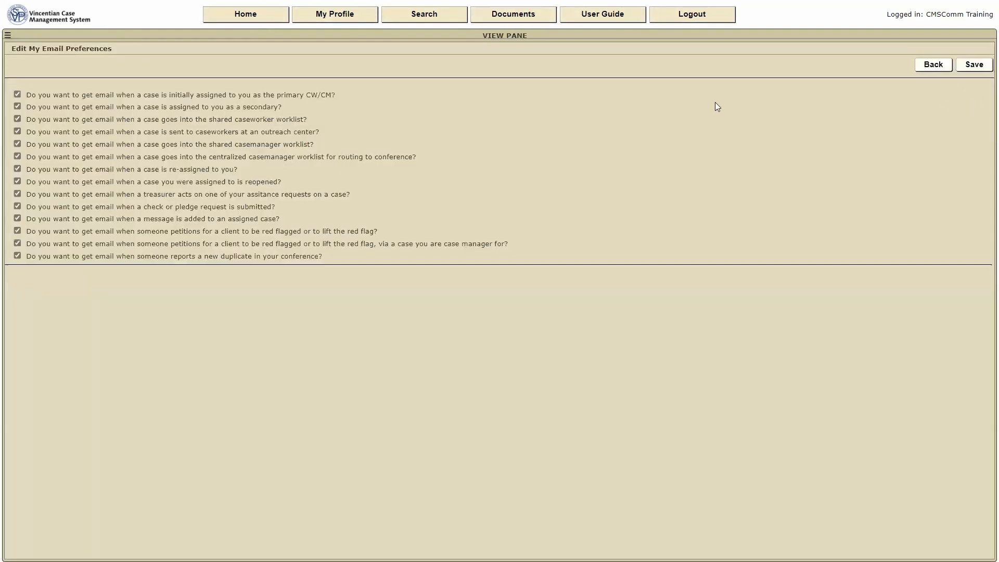
{"action": "left_click", "coordinate": [19, 95]}
{"action": "left_click", "coordinate": [18, 96]}
{"action": "left_click", "coordinate": [18, 119]}
{"action": "left_click", "coordinate": [17, 132]}
{"action": "left_click", "coordinate": [17, 144]}
{"action": "left_click", "coordinate": [18, 156]}
{"action": "left_click", "coordinate": [17, 182]}
{"action": "left_click", "coordinate": [974, 65]}
{"action": "left_click", "coordinate": [933, 67]}
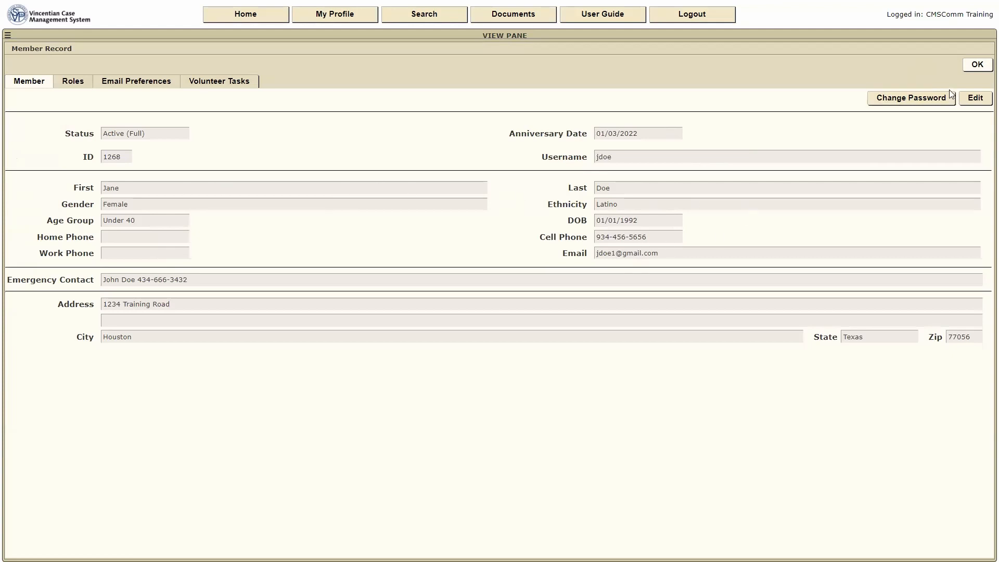
Close the member record and open the My Conference page showing its roles.
{"action": "left_click", "coordinate": [982, 65]}
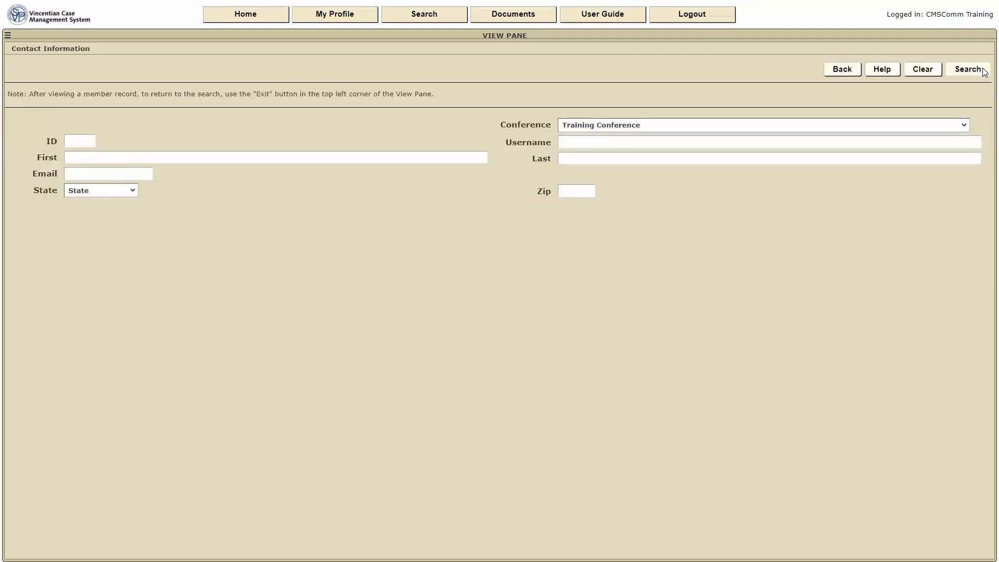
{"action": "left_click", "coordinate": [8, 37]}
{"action": "left_click", "coordinate": [12, 57]}
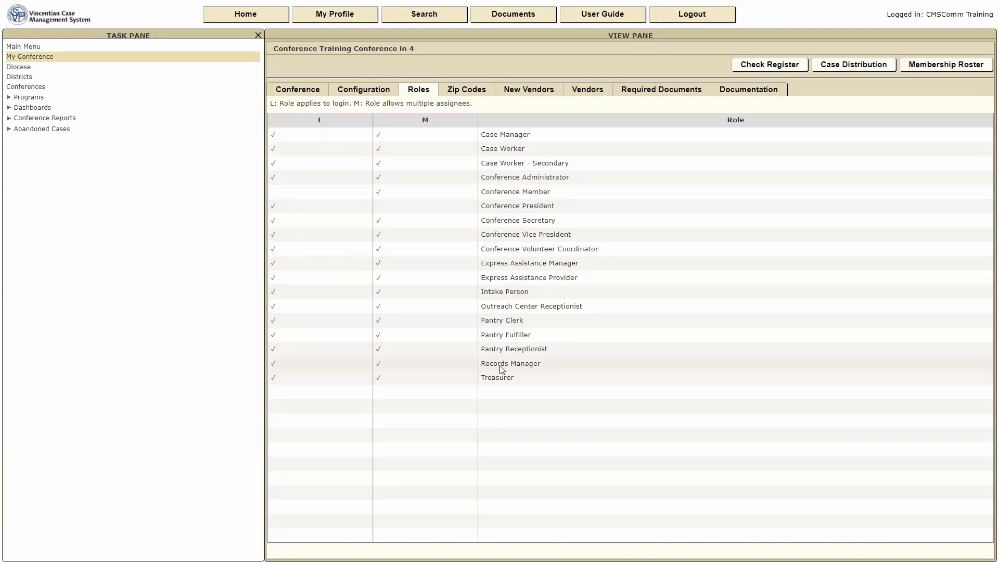
Open the System Introduction (v 3.0.000) guide from the User Guide collection.
{"action": "left_click", "coordinate": [596, 18]}
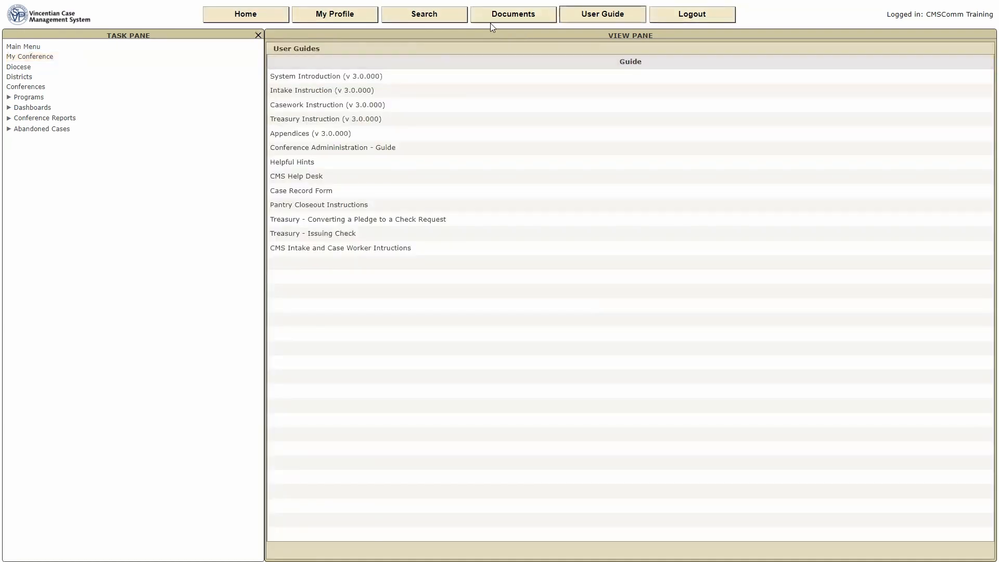
{"action": "left_click", "coordinate": [287, 77]}
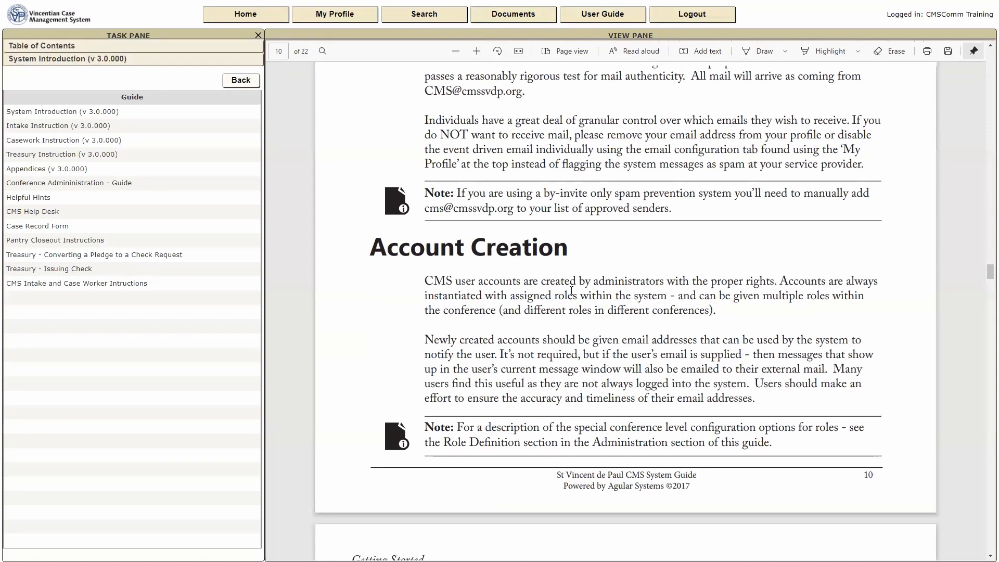
{"action": "scroll", "coordinate": [572, 290], "scroll_direction": "up", "scroll_amount": 8}
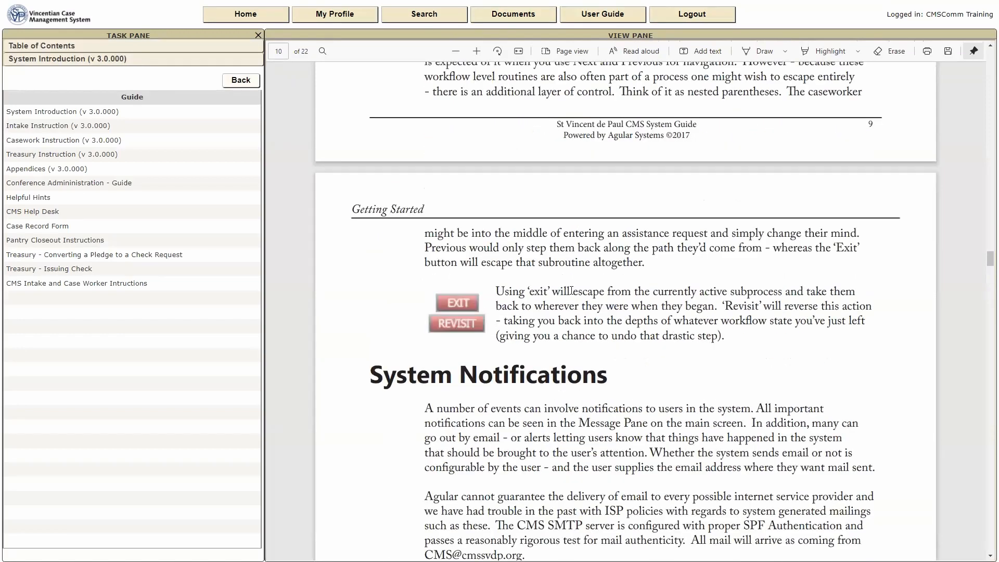
{"action": "scroll", "coordinate": [571, 290], "scroll_direction": "up", "scroll_amount": 8}
{"action": "scroll", "coordinate": [572, 290], "scroll_direction": "up", "scroll_amount": 10}
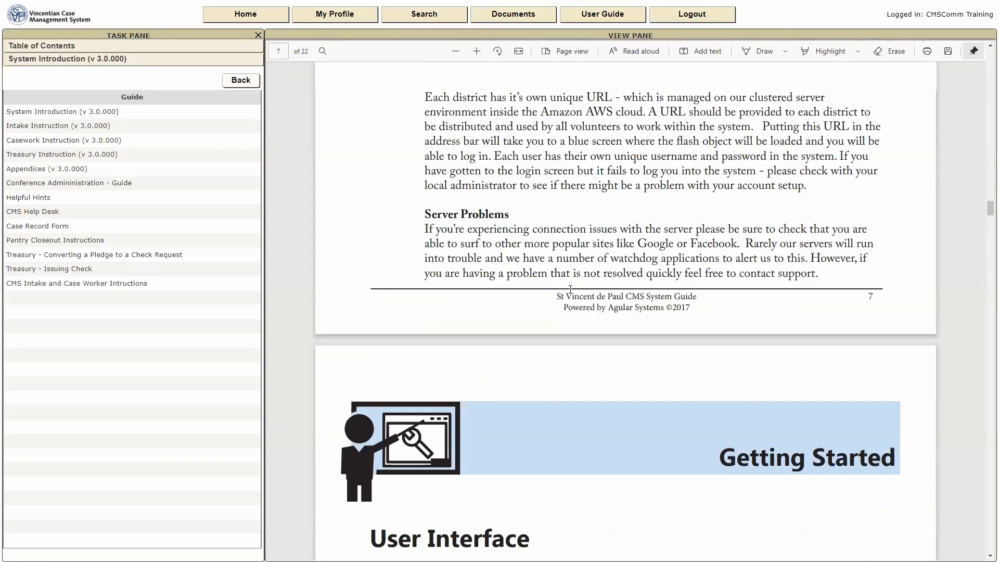
{"action": "scroll", "coordinate": [571, 293], "scroll_direction": "up", "scroll_amount": 8}
Read through the Passwords and CMS Roles pages, settling on the CMS Roles heading.
{"action": "scroll", "coordinate": [570, 294], "scroll_direction": "down", "scroll_amount": 20}
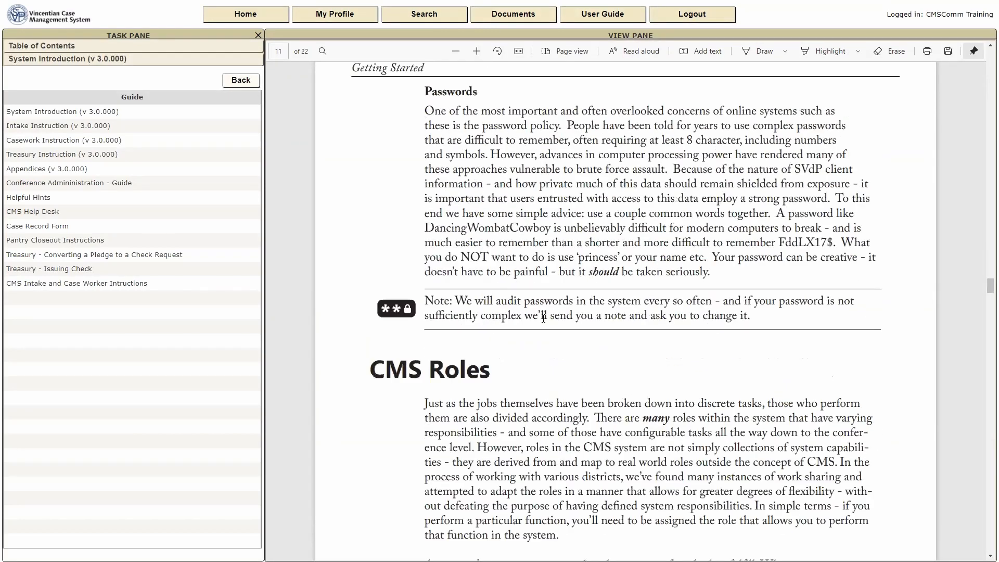
{"action": "scroll", "coordinate": [544, 318], "scroll_direction": "up", "scroll_amount": 1}
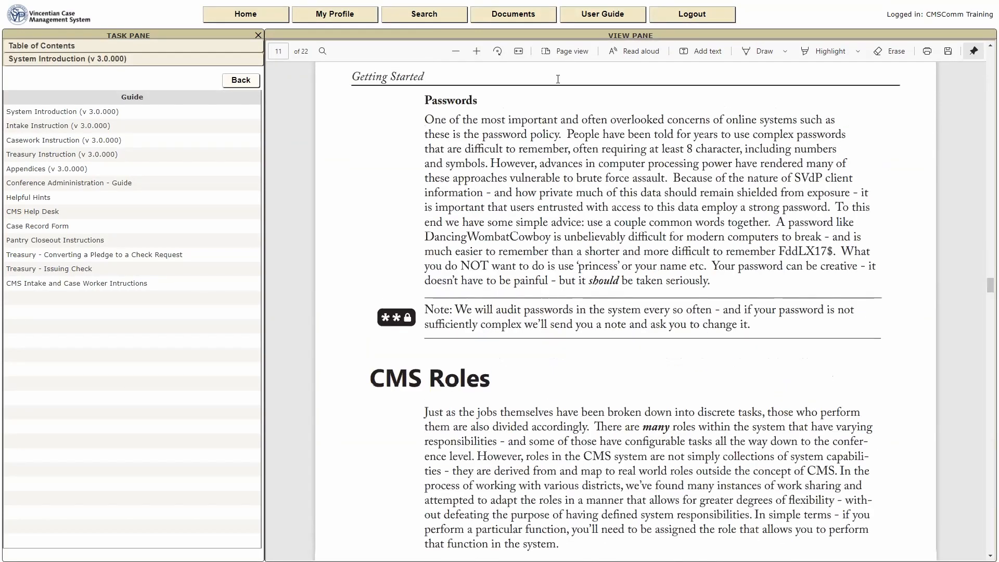
{"action": "scroll", "coordinate": [558, 79], "scroll_direction": "down", "scroll_amount": 2}
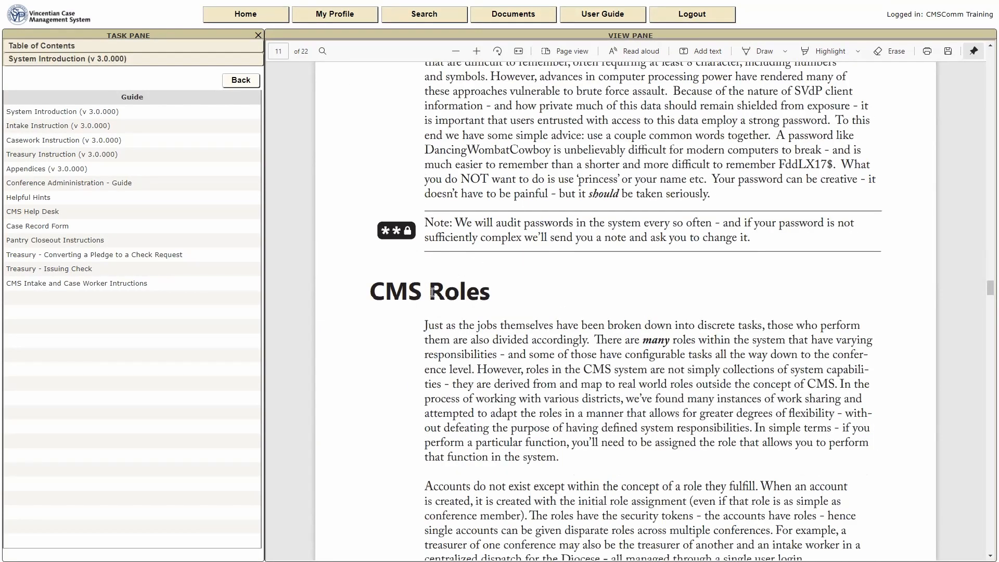
{"action": "scroll", "coordinate": [432, 293], "scroll_direction": "down", "scroll_amount": 7}
{"action": "scroll", "coordinate": [478, 245], "scroll_direction": "down", "scroll_amount": 5}
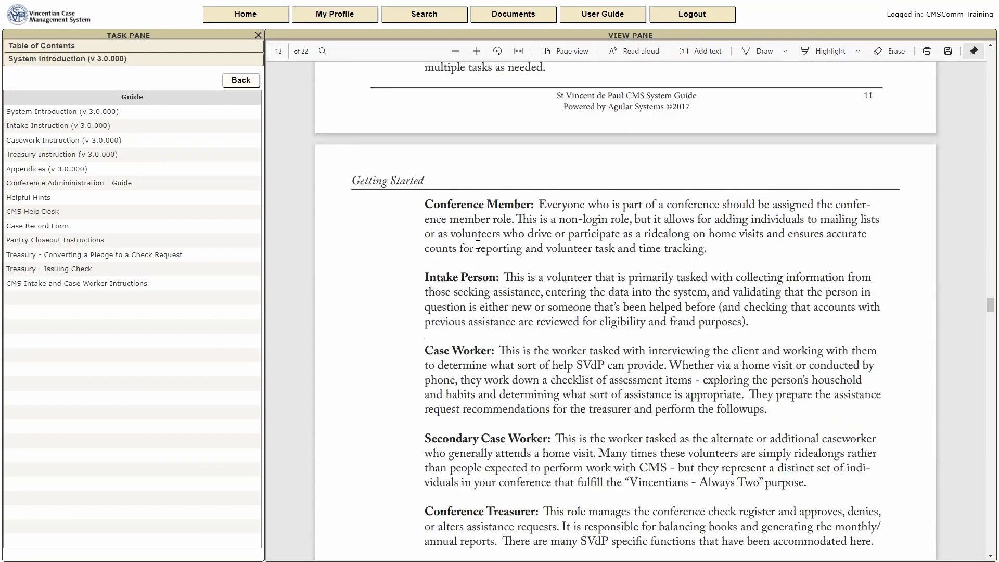
{"action": "scroll", "coordinate": [478, 245], "scroll_direction": "down", "scroll_amount": 1}
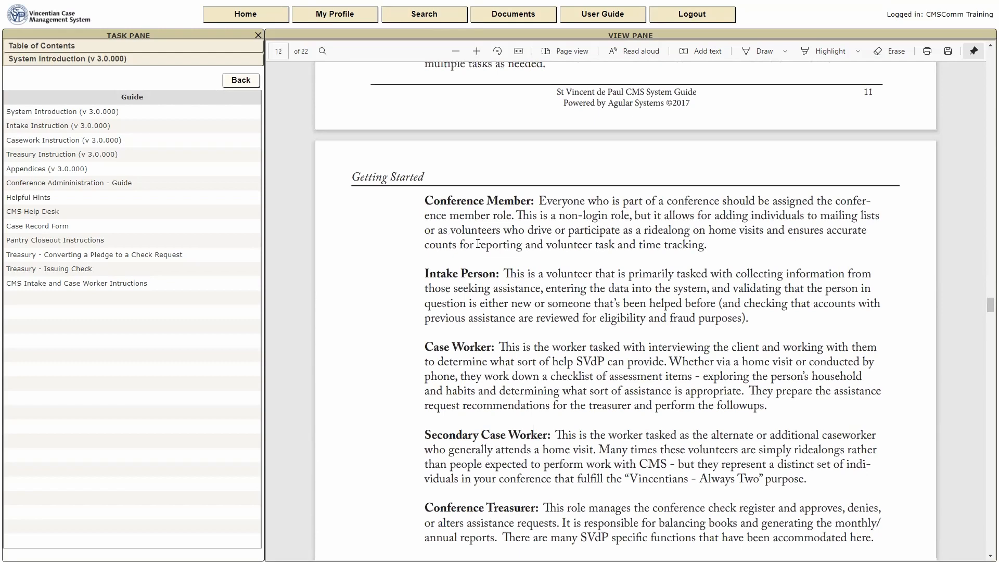
{"action": "scroll", "coordinate": [478, 245], "scroll_direction": "down", "scroll_amount": 5}
{"action": "scroll", "coordinate": [478, 244], "scroll_direction": "down", "scroll_amount": 9}
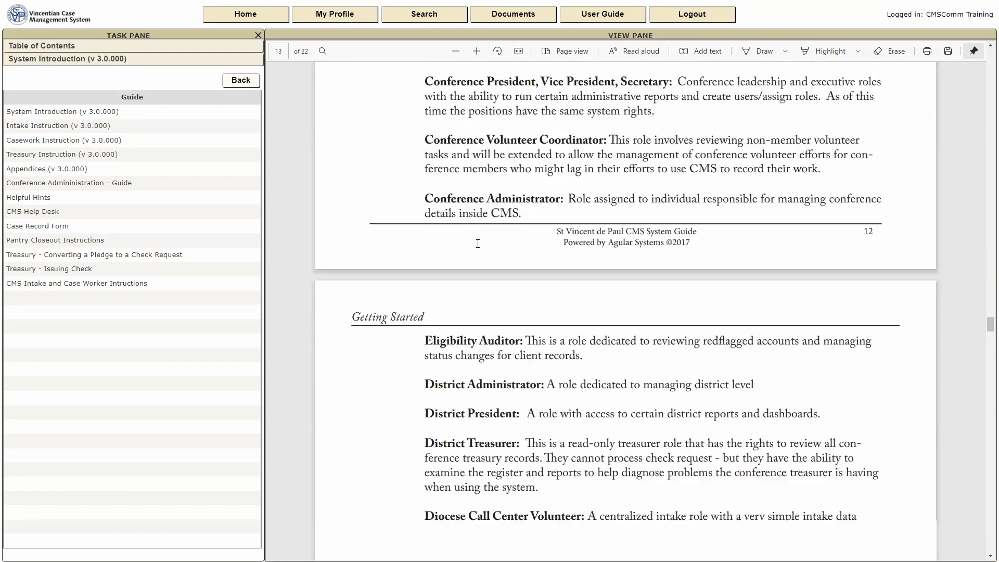
{"action": "scroll", "coordinate": [478, 244], "scroll_direction": "down", "scroll_amount": 3}
{"action": "scroll", "coordinate": [477, 244], "scroll_direction": "down", "scroll_amount": 2}
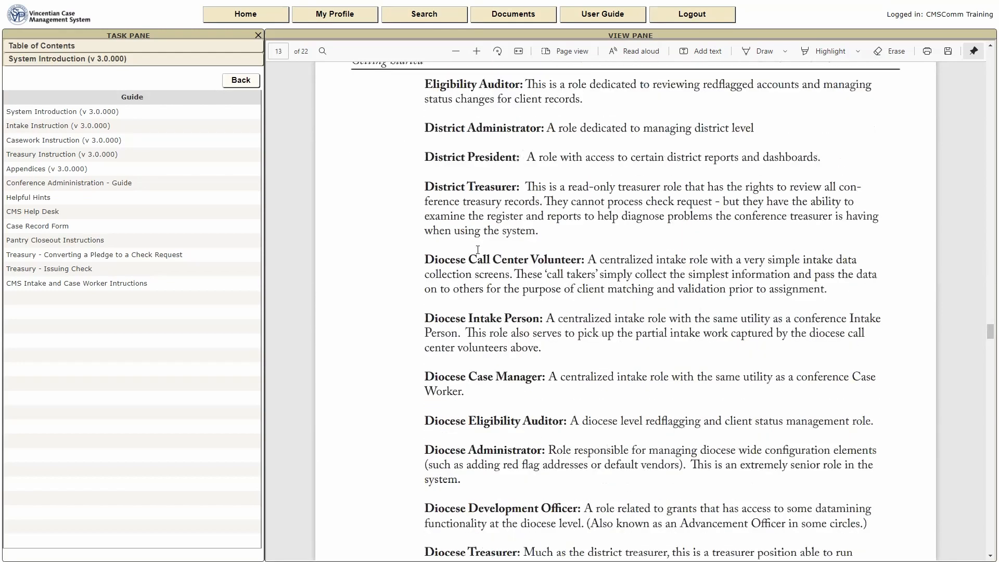
{"action": "scroll", "coordinate": [478, 249], "scroll_direction": "up", "scroll_amount": 2}
{"action": "scroll", "coordinate": [482, 251], "scroll_direction": "up", "scroll_amount": 10}
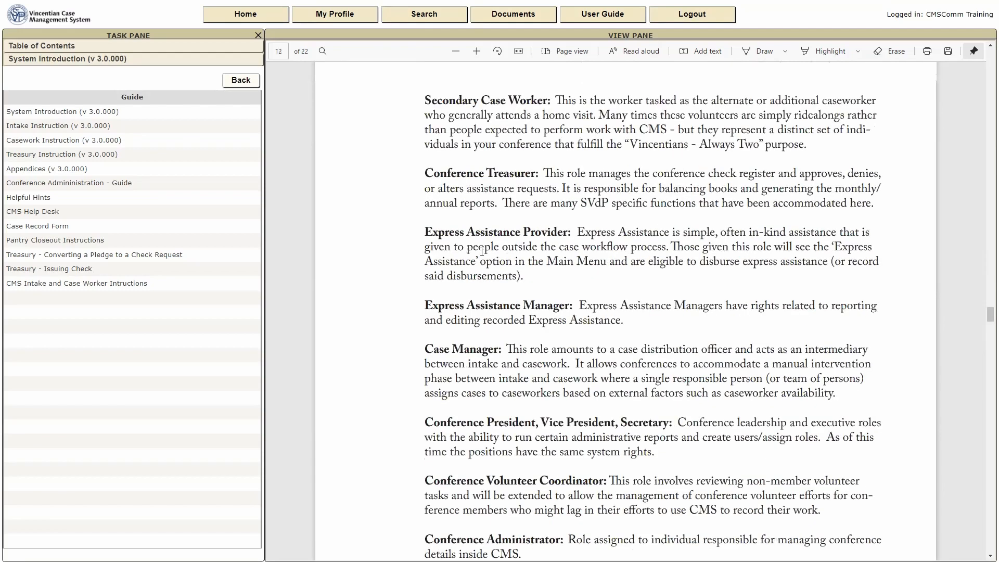
{"action": "scroll", "coordinate": [483, 252], "scroll_direction": "up", "scroll_amount": 10}
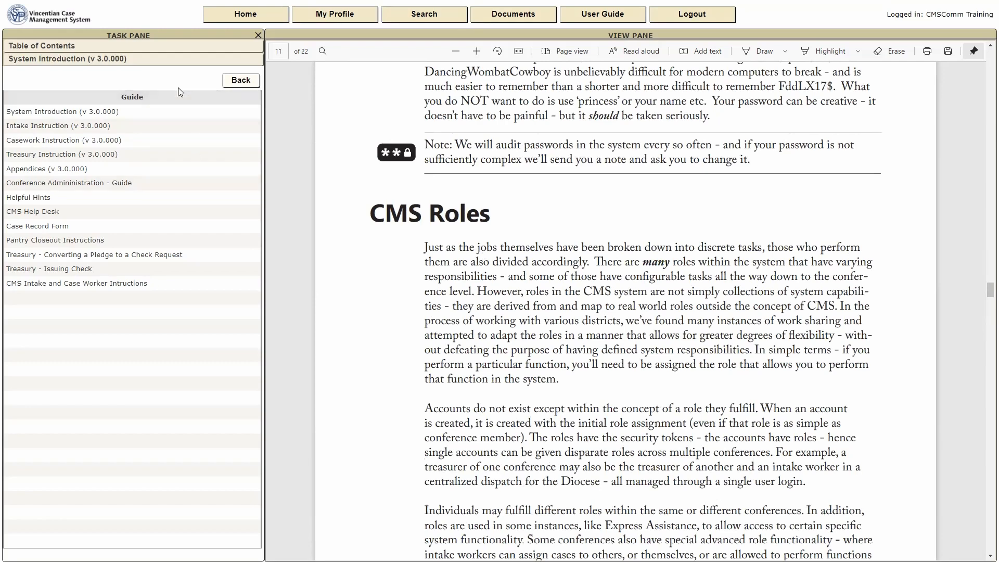
Leave the guide and list the conference's five zip codes, 77041 to 77095.
{"action": "left_click", "coordinate": [240, 81]}
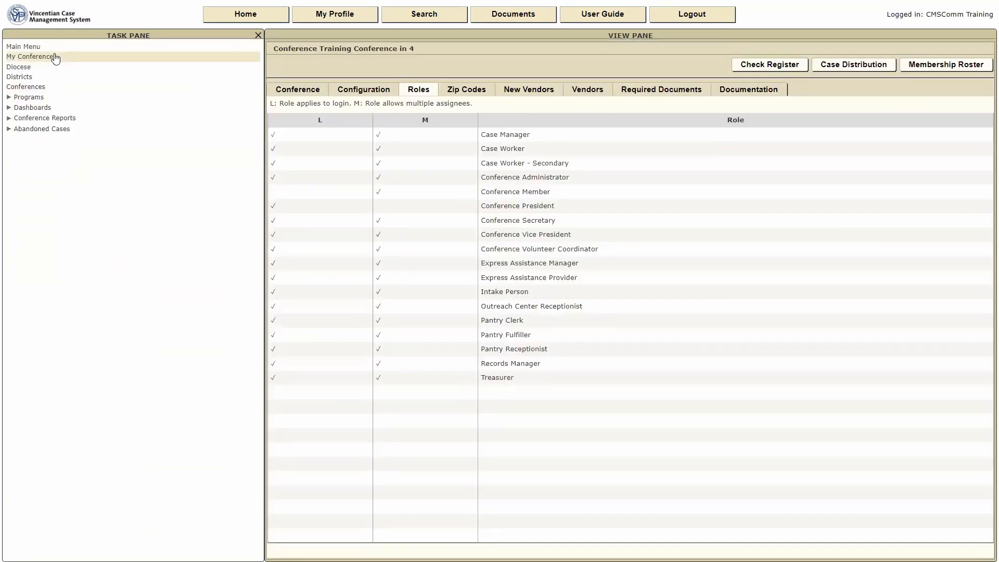
{"action": "left_click", "coordinate": [454, 92]}
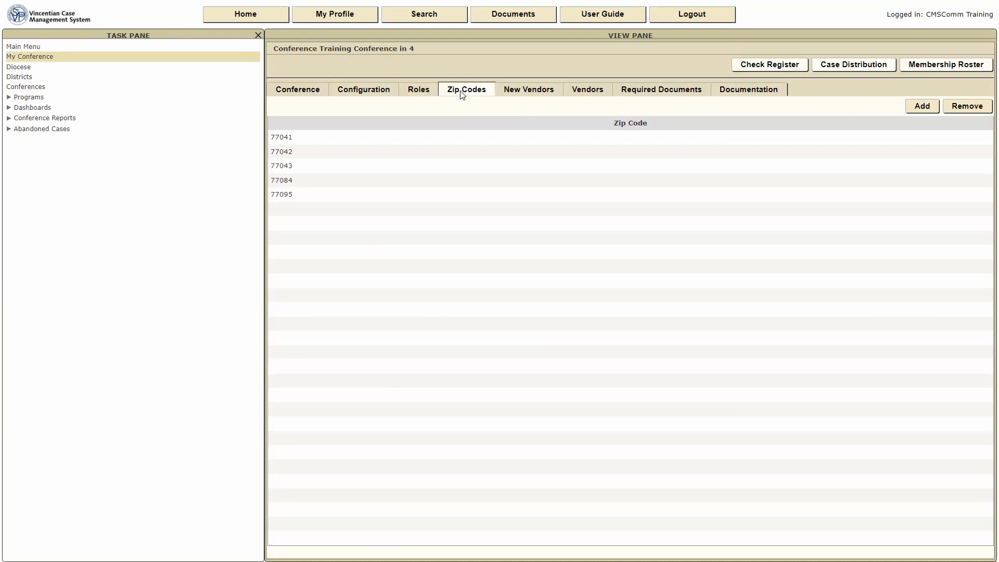
List the pending housing vendors Washigton Avenue Apartments and Westheimer Apartments.
{"action": "left_click", "coordinate": [533, 91]}
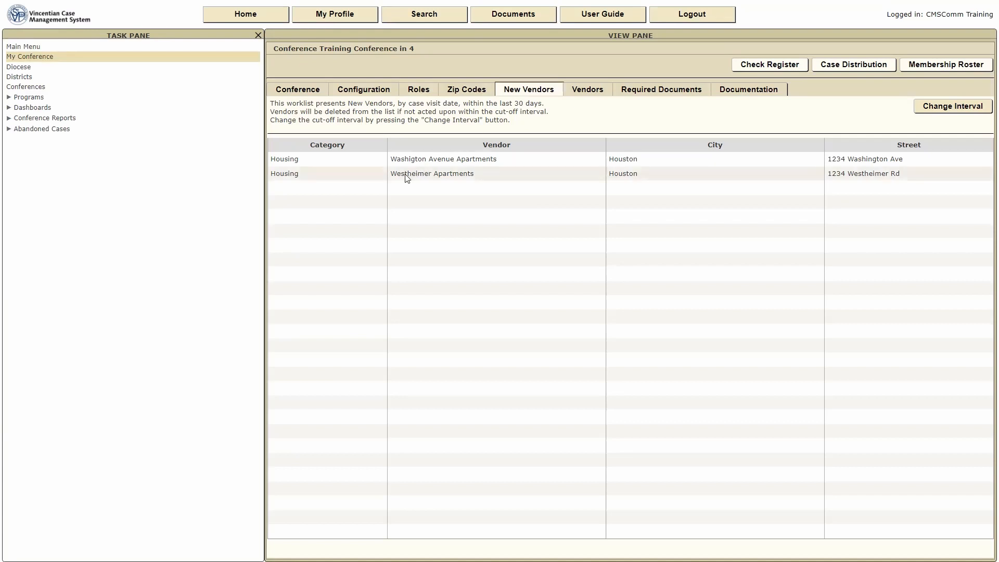
Show the full Vendors list of utilities, housing and other vendors with addresses.
{"action": "left_click", "coordinate": [585, 93]}
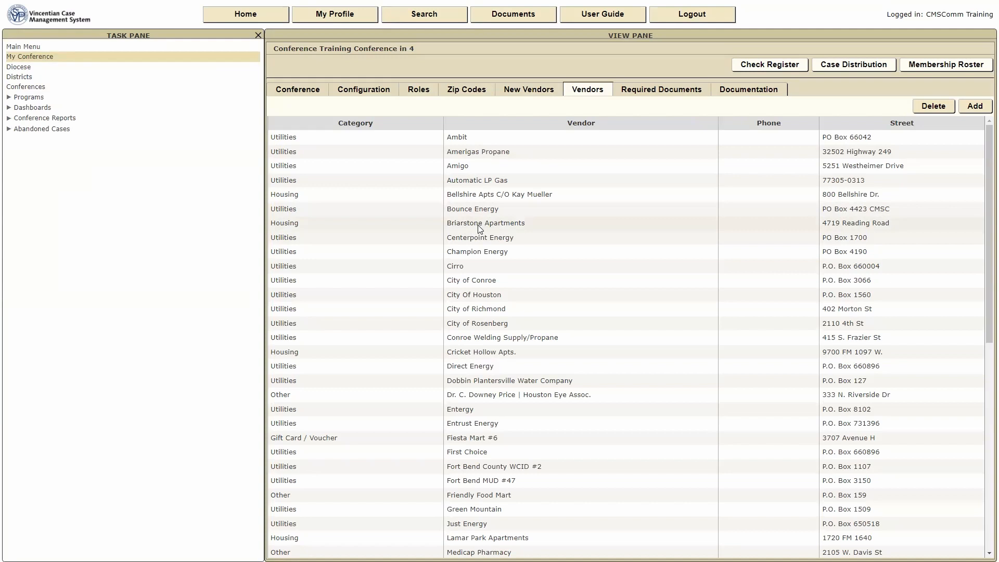
Return to New Vendors and open the Washigton Avenue Apartments approval page.
{"action": "left_click", "coordinate": [536, 92]}
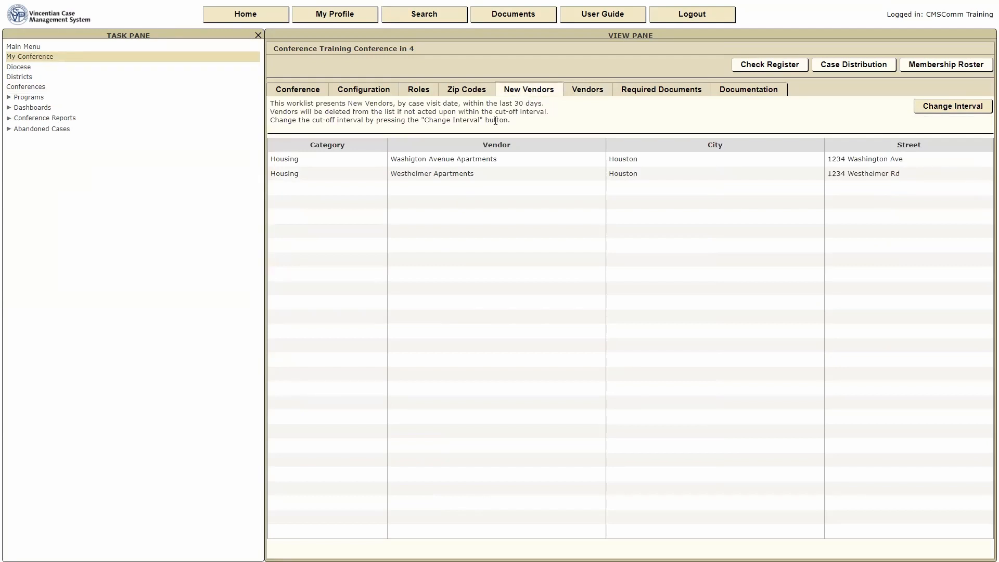
{"action": "left_click", "coordinate": [436, 160]}
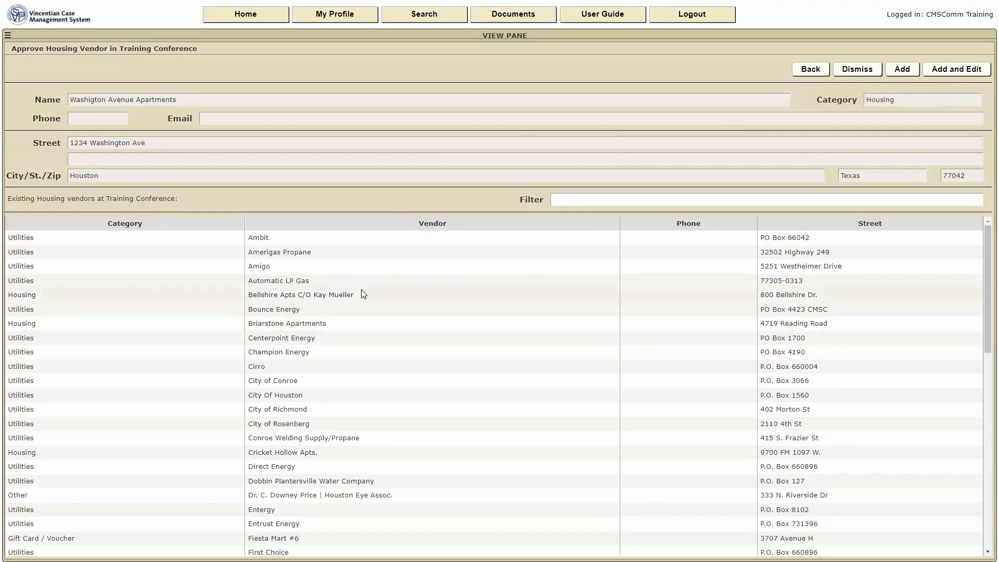
Approve Washigton Avenue Apartments, enter its contact e-mail address and save the vendor.
{"action": "scroll", "coordinate": [363, 293], "scroll_direction": "down", "scroll_amount": 2}
{"action": "scroll", "coordinate": [364, 293], "scroll_direction": "down", "scroll_amount": 10}
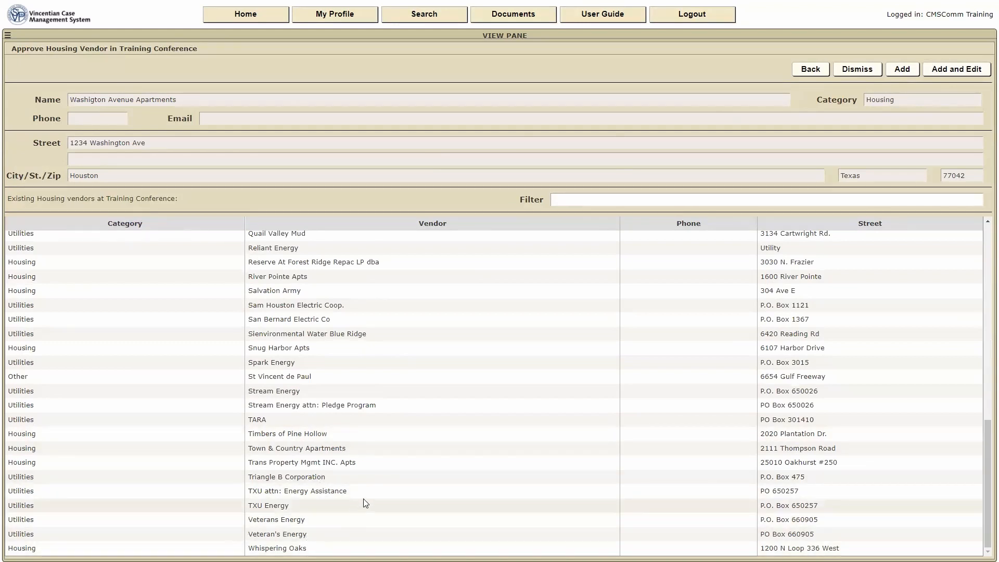
{"action": "scroll", "coordinate": [428, 492], "scroll_direction": "up", "scroll_amount": 12}
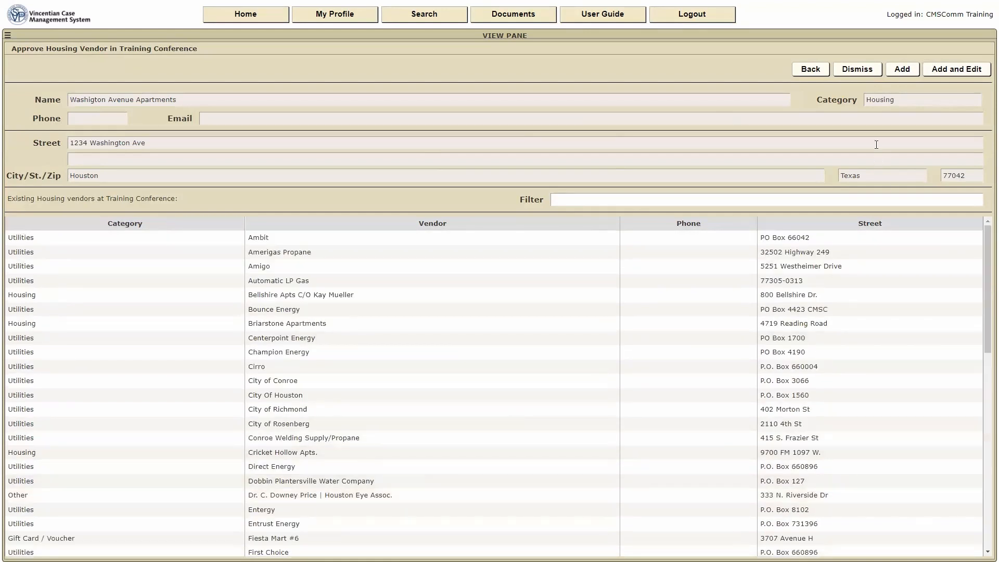
{"action": "left_click", "coordinate": [944, 70]}
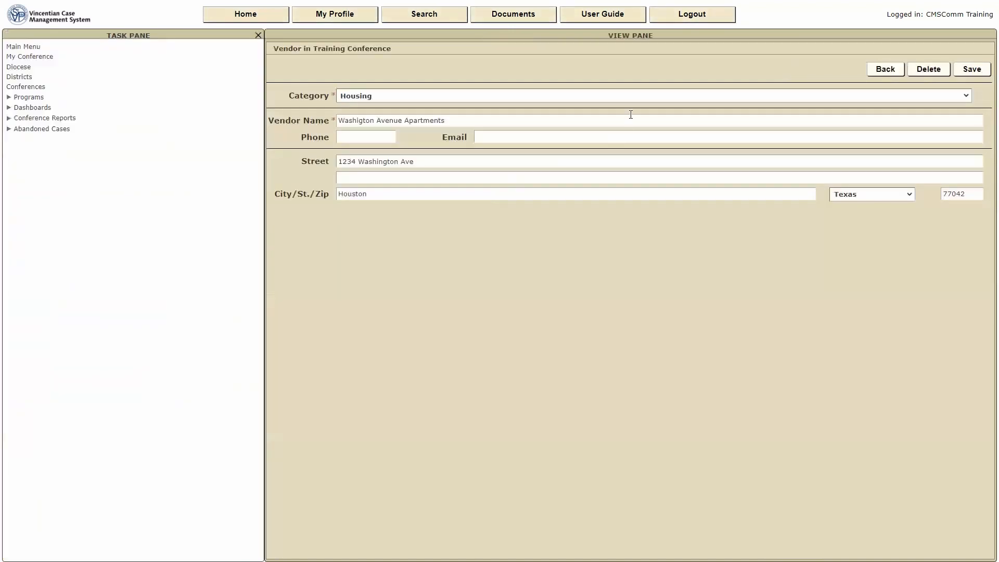
{"action": "left_click", "coordinate": [483, 138]}
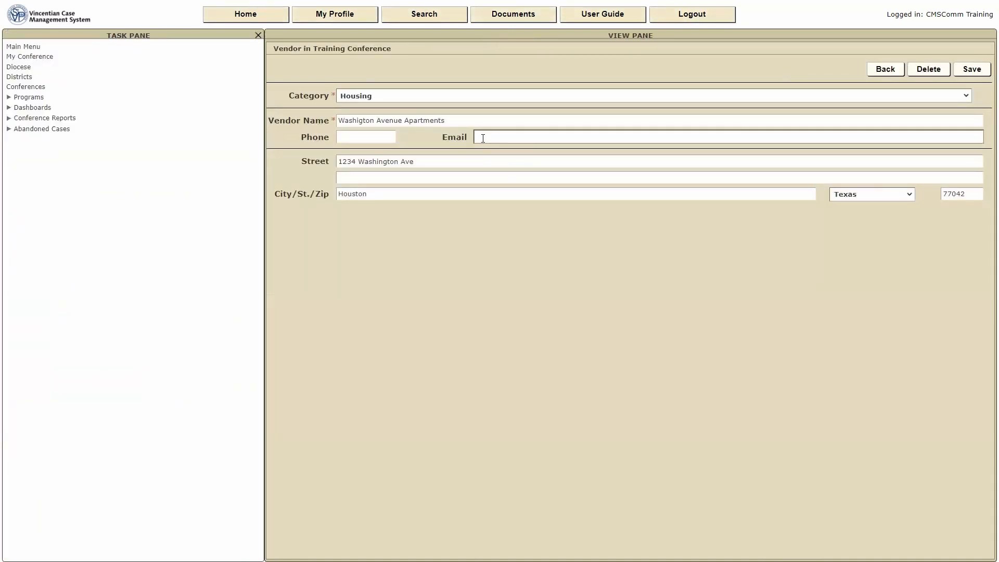
{"action": "left_click", "coordinate": [972, 72]}
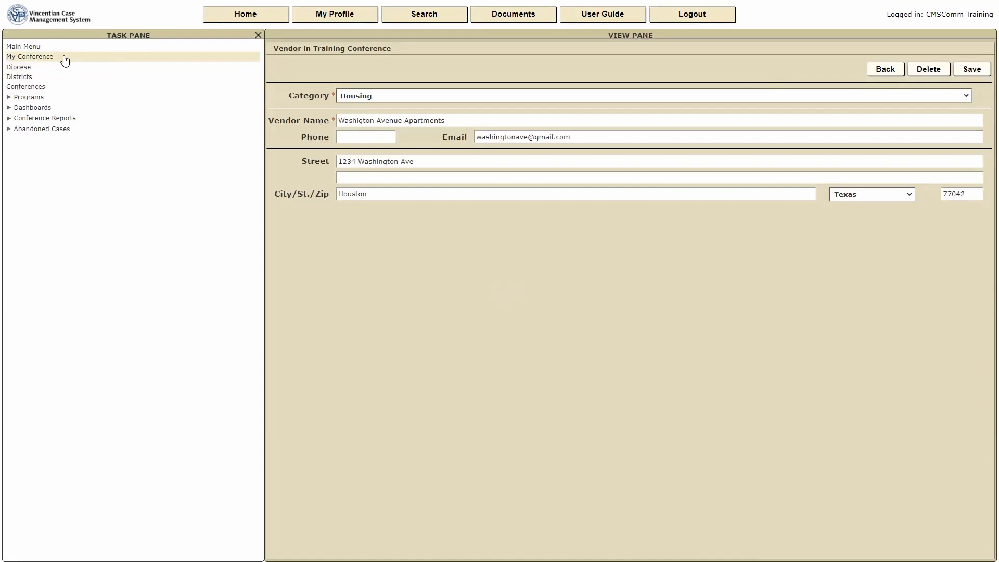
{"action": "left_click", "coordinate": [64, 60]}
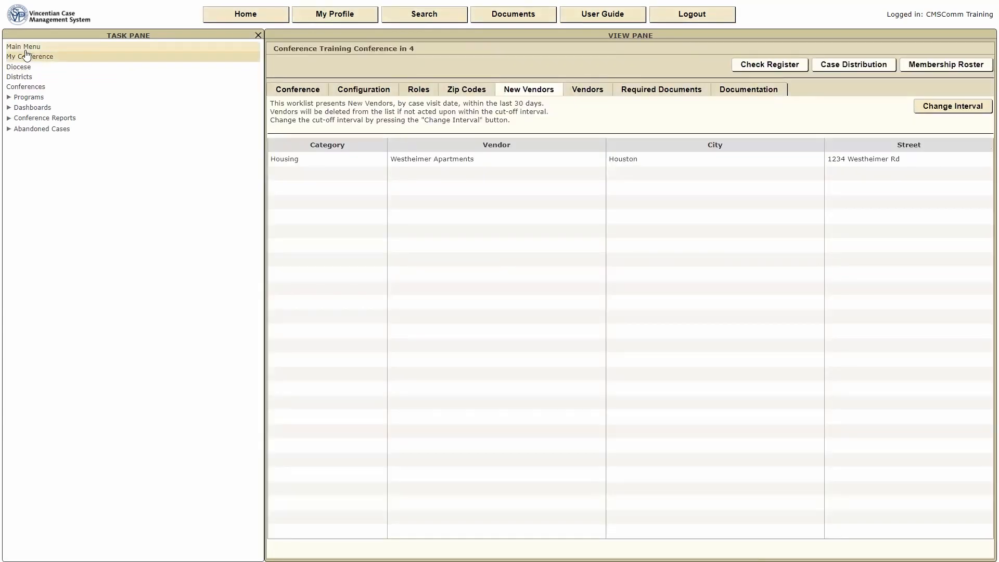
From My Assigned Cases, create a $200.00 Housing/Rent check request for Rent with account holder details.
{"action": "left_click", "coordinate": [26, 48]}
{"action": "left_click", "coordinate": [296, 341]}
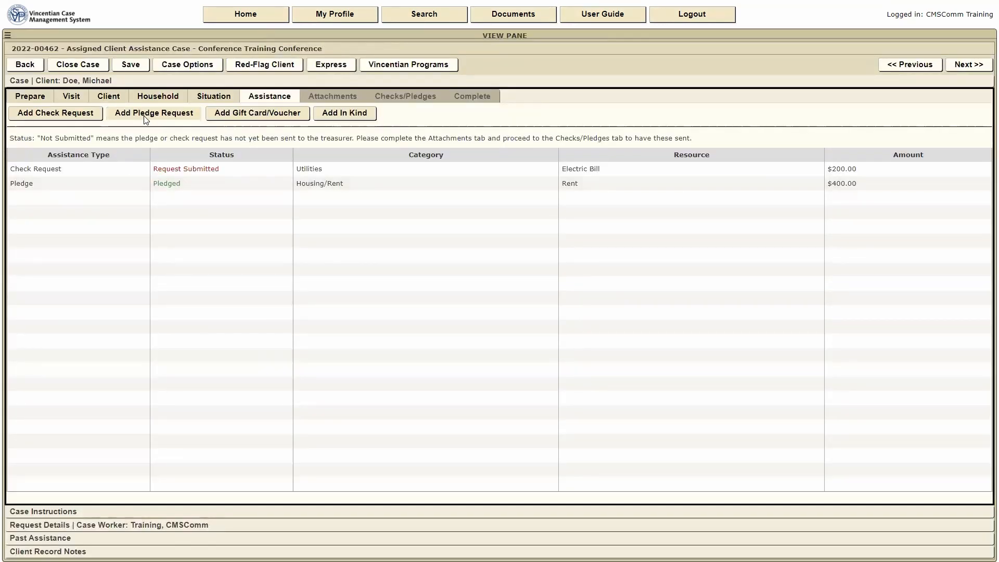
{"action": "left_click", "coordinate": [69, 116]}
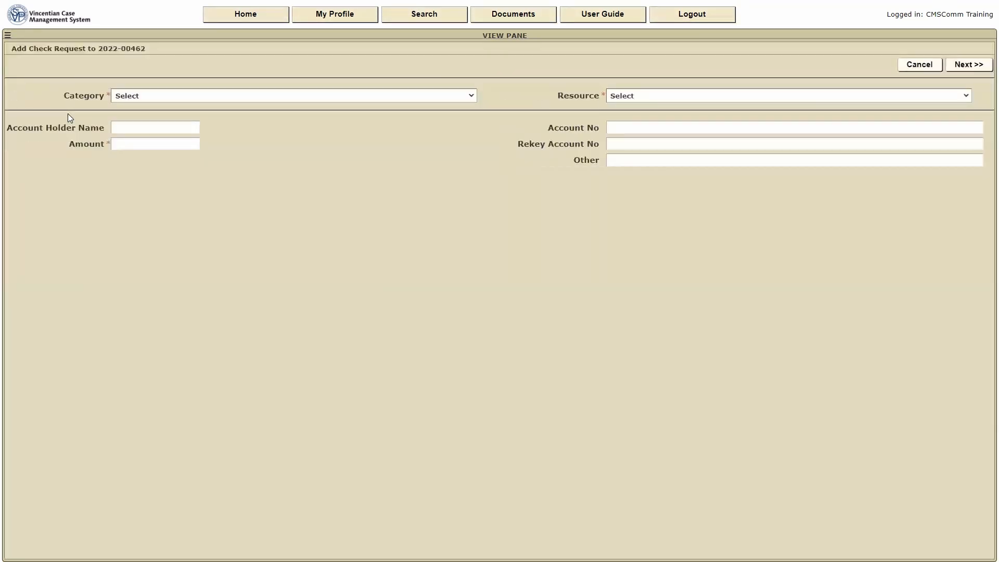
{"action": "left_click", "coordinate": [472, 97]}
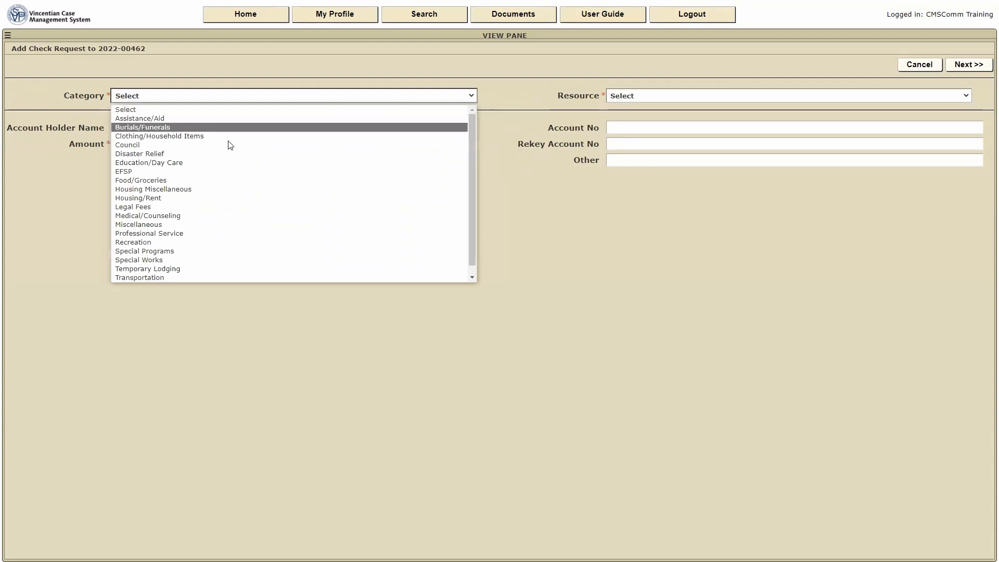
{"action": "left_click", "coordinate": [193, 199]}
{"action": "left_click", "coordinate": [967, 97]}
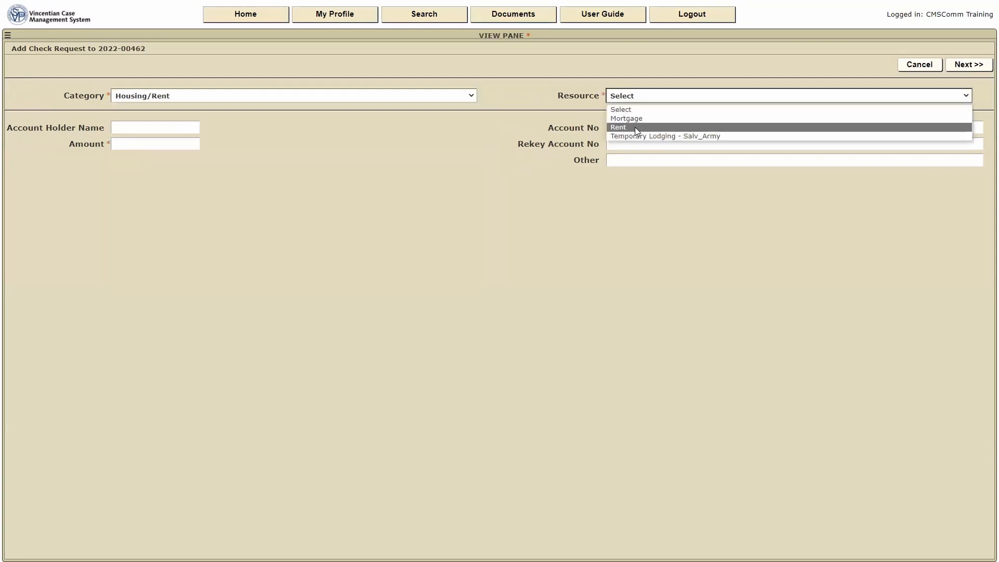
{"action": "left_click", "coordinate": [635, 127]}
{"action": "left_click", "coordinate": [144, 127]}
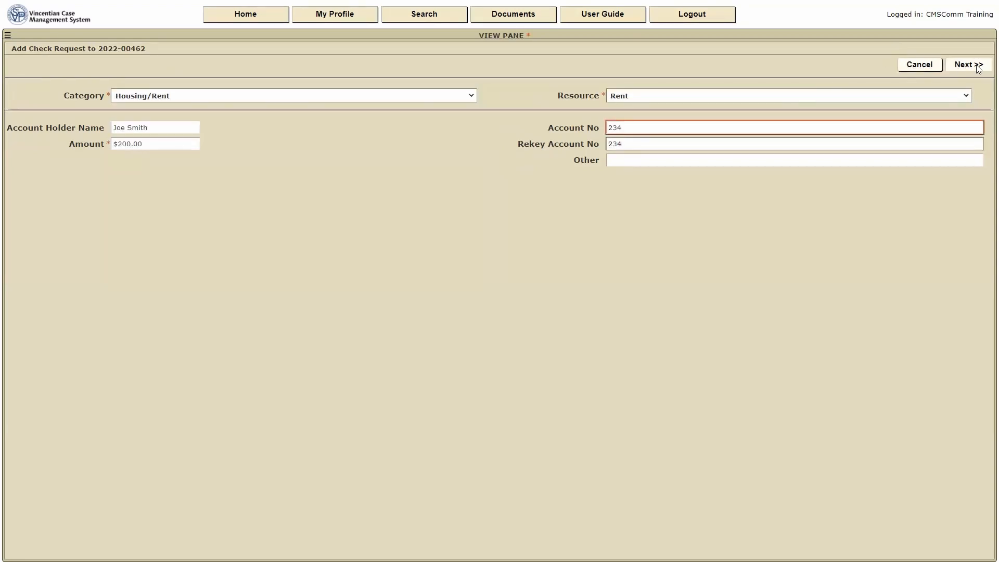
{"action": "left_click", "coordinate": [970, 65]}
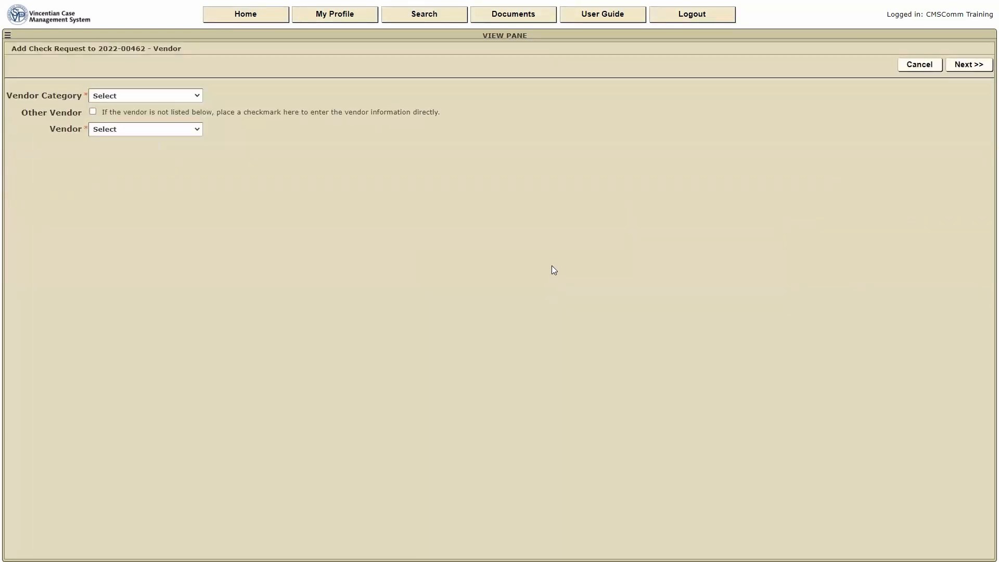
Choose Housing as vendor category and Washigton Avenue Apartments as vendor, then continue.
{"action": "left_click", "coordinate": [196, 97]}
{"action": "left_click", "coordinate": [123, 136]}
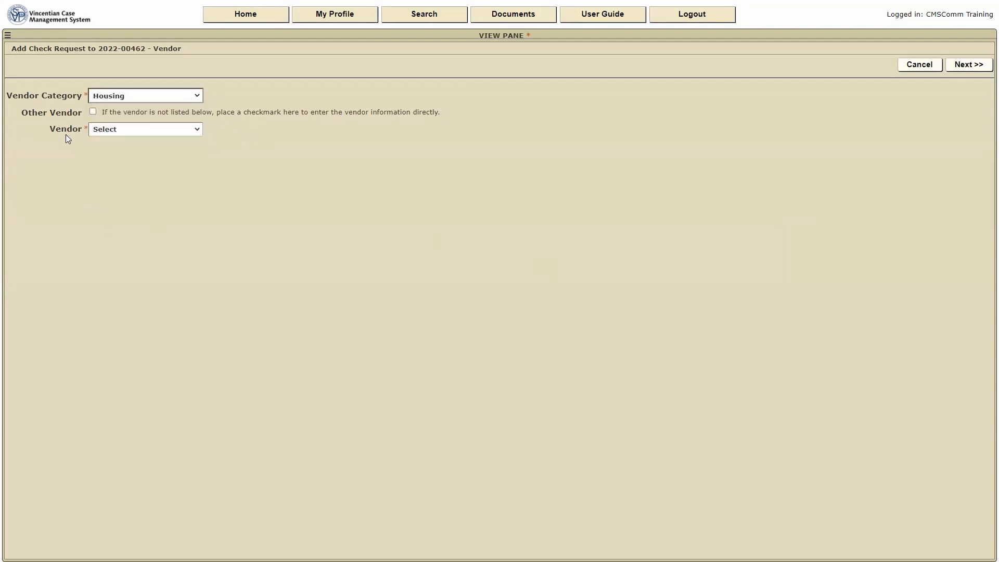
{"action": "left_click", "coordinate": [198, 133]}
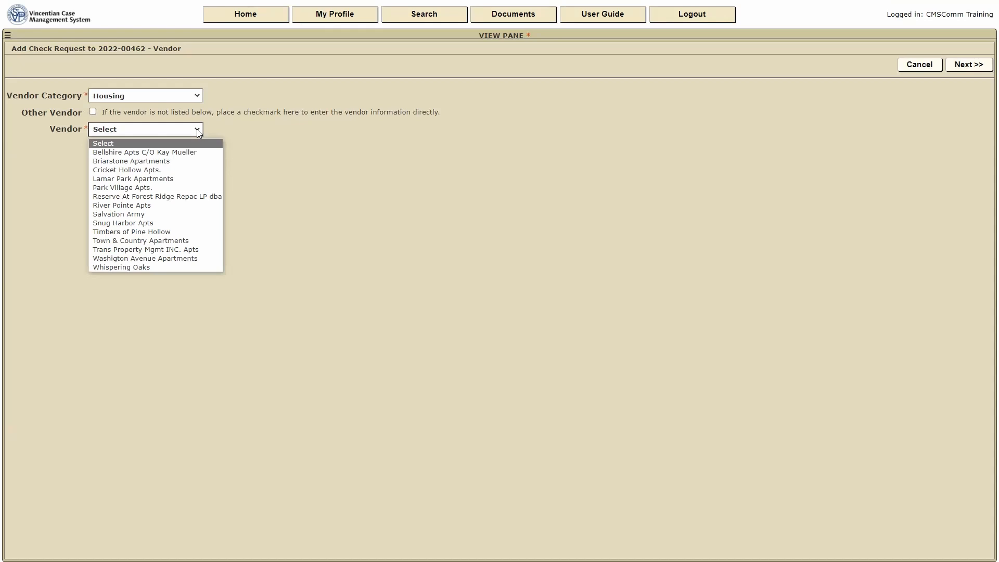
{"action": "left_click", "coordinate": [112, 259]}
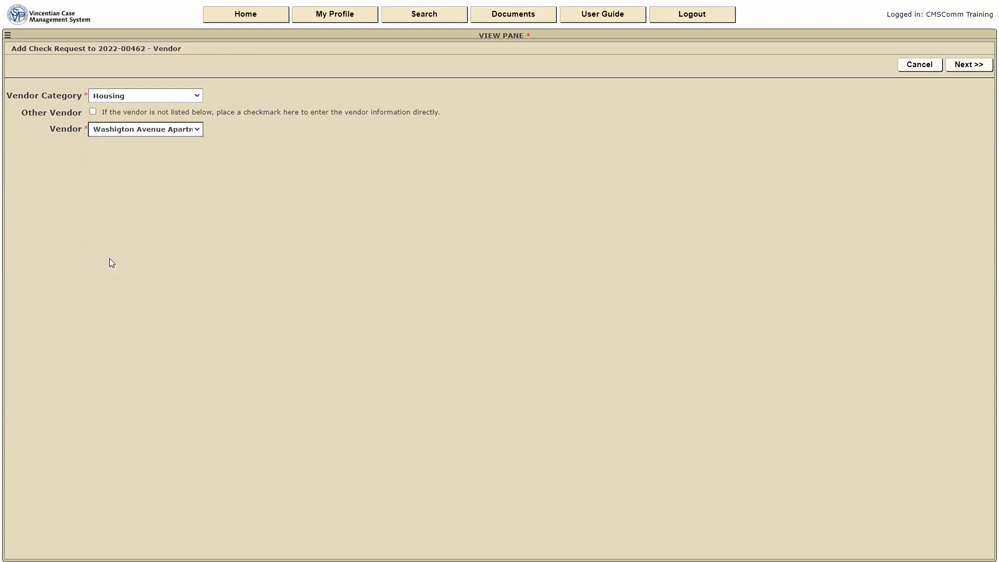
{"action": "left_click", "coordinate": [971, 65]}
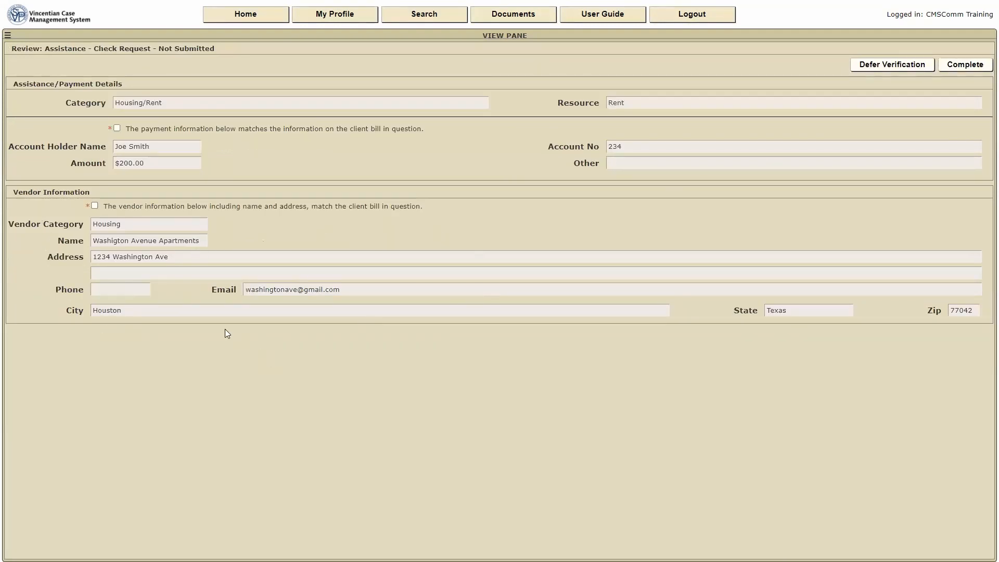
Return home and show the conference's full Vendors list via My Conference.
{"action": "left_click", "coordinate": [260, 20]}
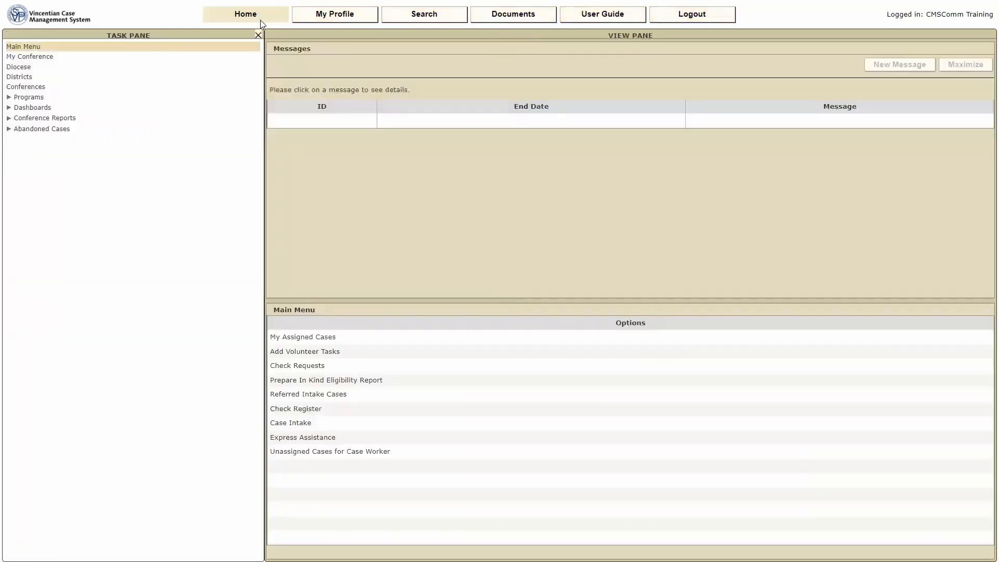
{"action": "left_click", "coordinate": [28, 58]}
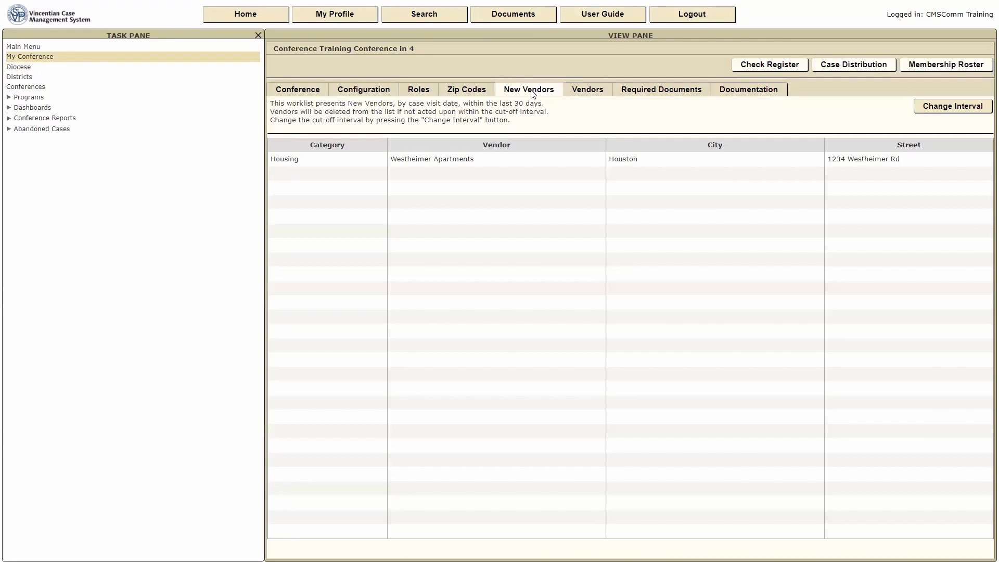
{"action": "left_click", "coordinate": [580, 91]}
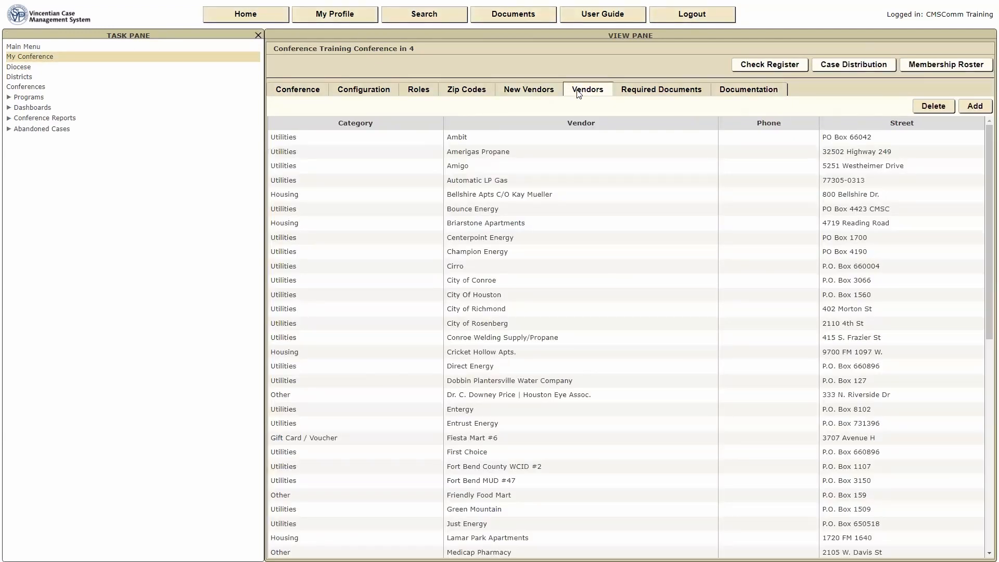
{"action": "left_click", "coordinate": [491, 252]}
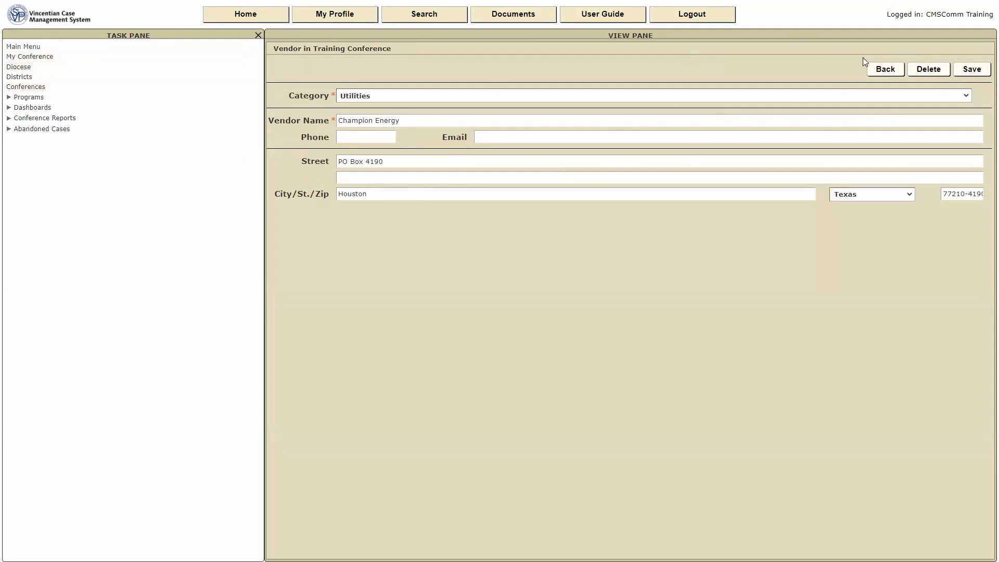
{"action": "left_click", "coordinate": [886, 69]}
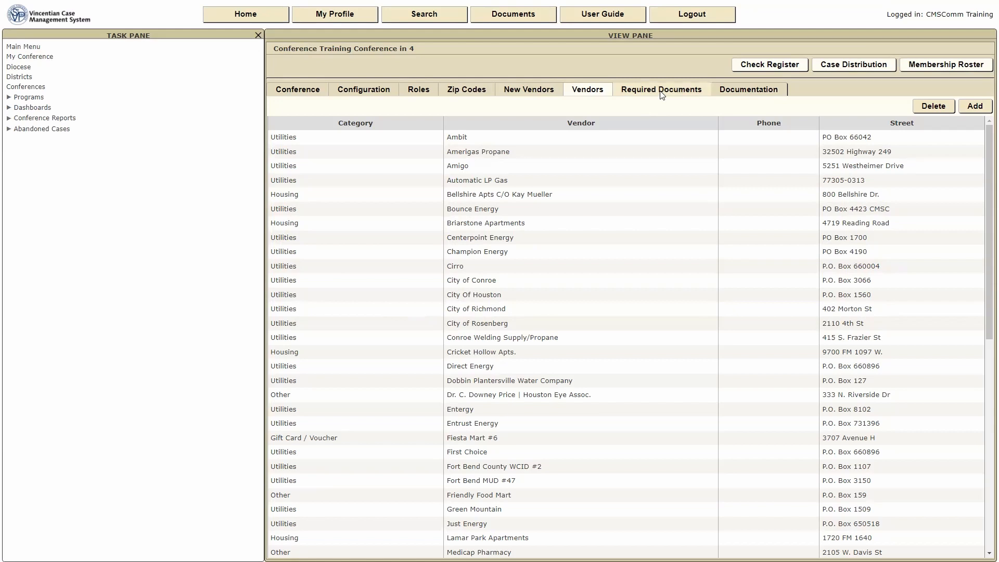
Open the Conference Report documents from the conference's Documentation tab.
{"action": "left_click", "coordinate": [753, 93]}
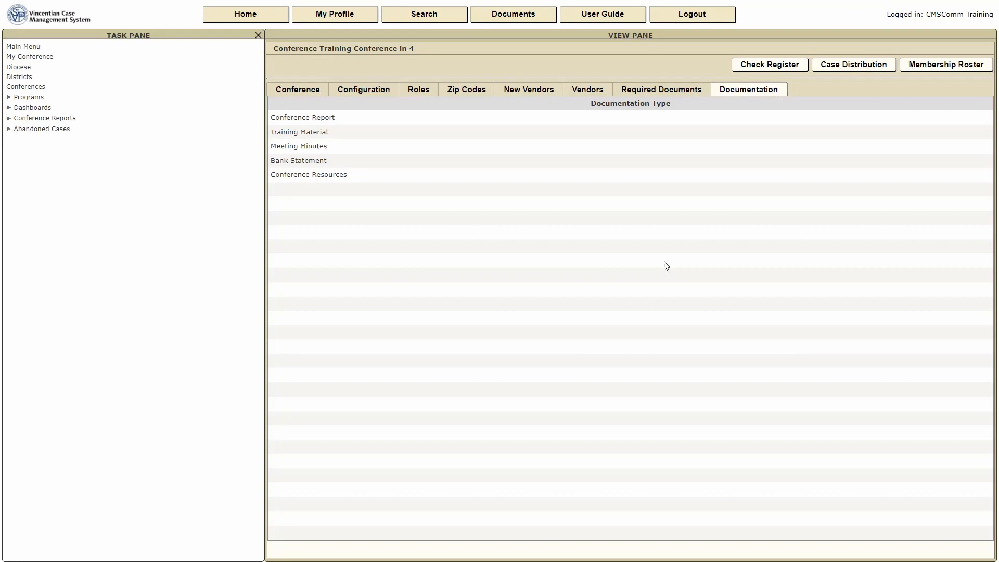
{"action": "left_click", "coordinate": [303, 119]}
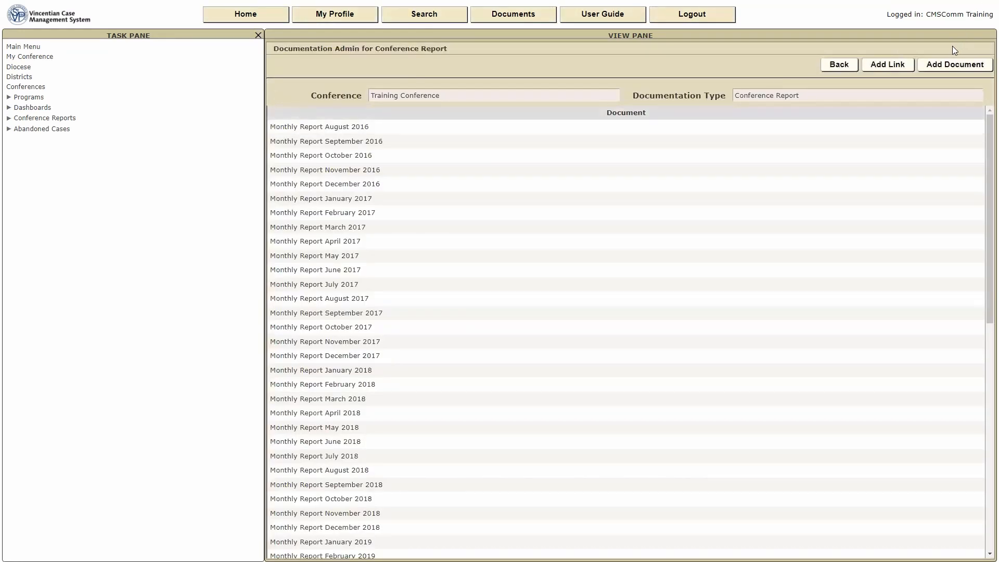
{"action": "left_click", "coordinate": [950, 65]}
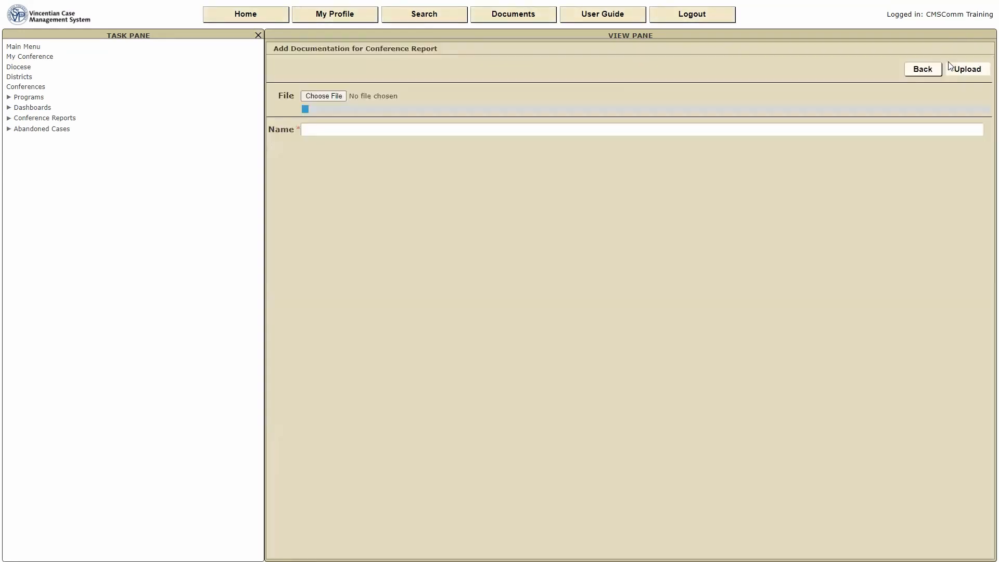
{"action": "left_click", "coordinate": [326, 97]}
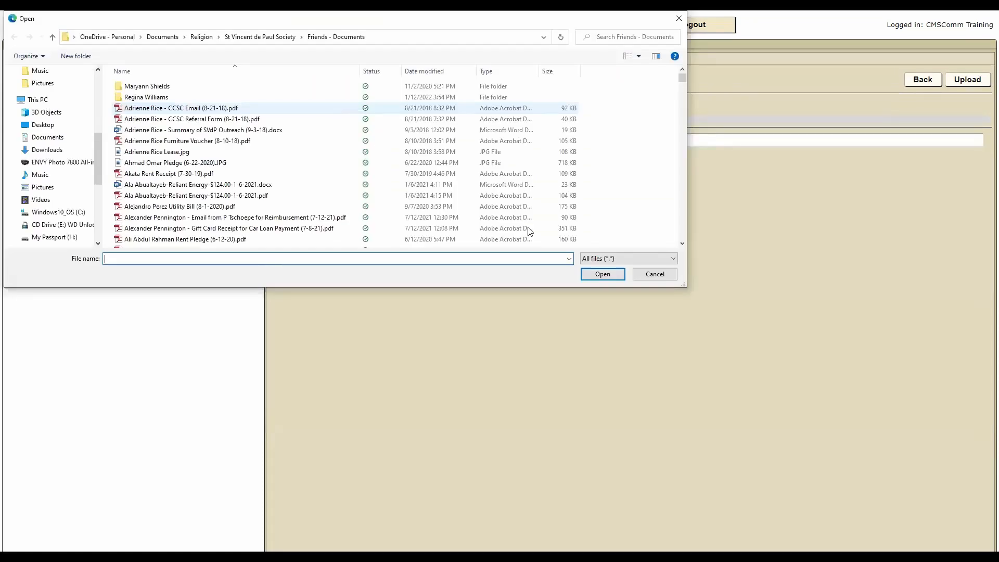
{"action": "left_click", "coordinate": [656, 278]}
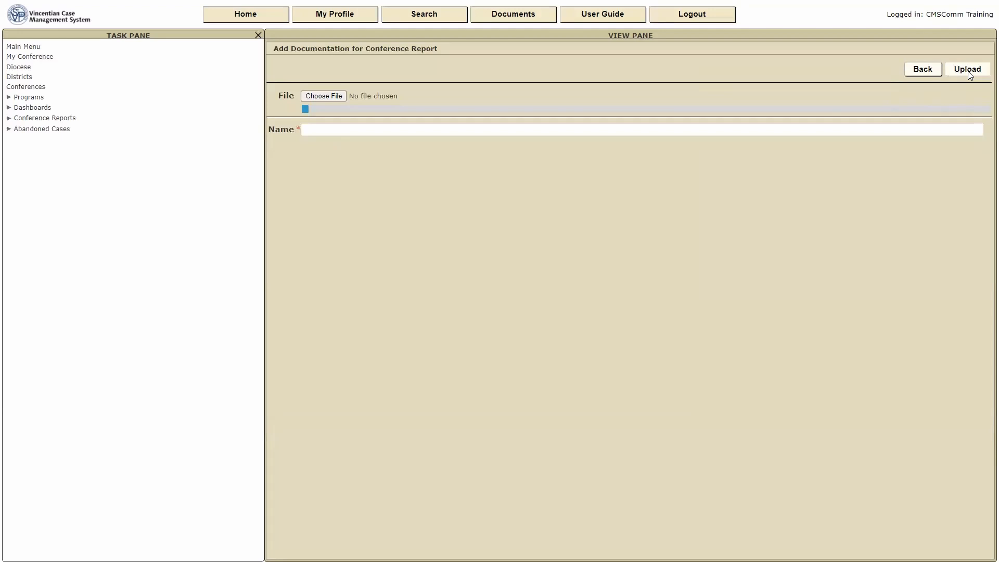
{"action": "left_click", "coordinate": [925, 70]}
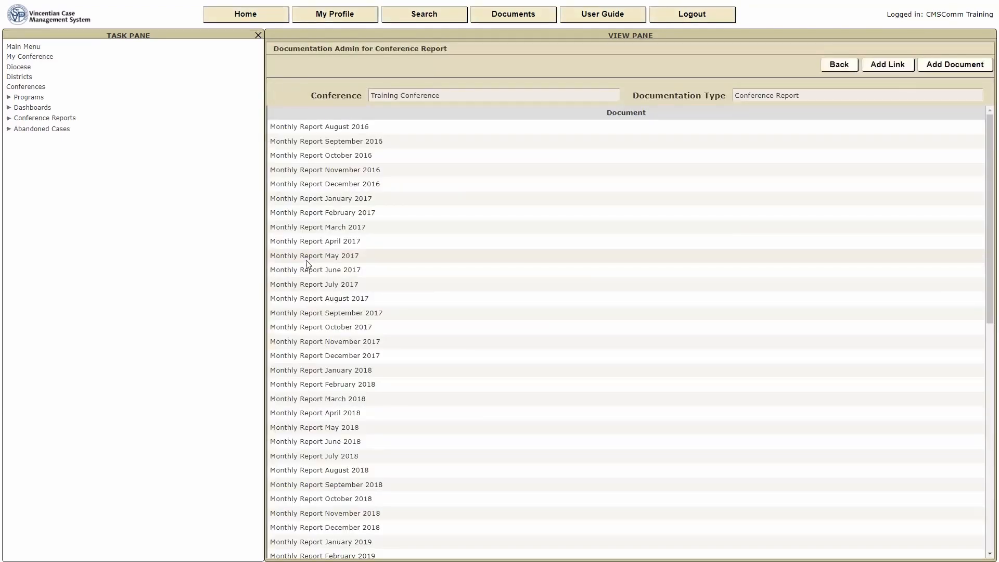
{"action": "scroll", "coordinate": [305, 260], "scroll_direction": "down", "scroll_amount": 10}
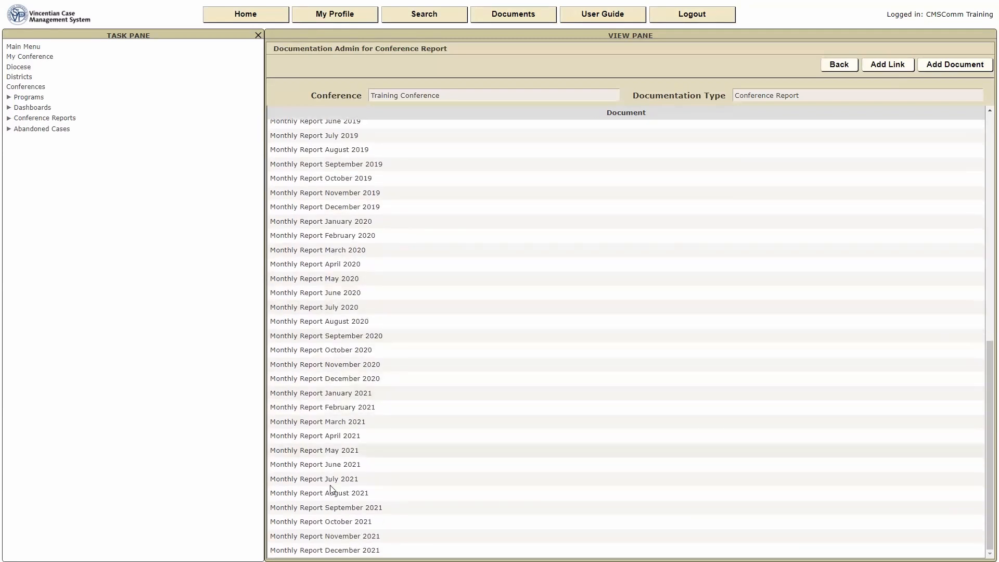
{"action": "left_click", "coordinate": [333, 550]}
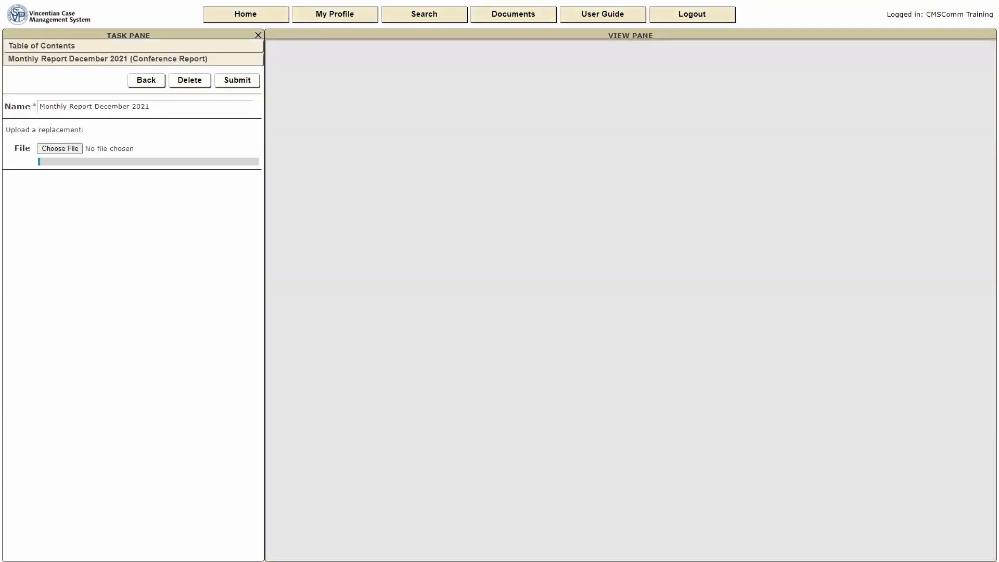
{"action": "scroll", "coordinate": [453, 467], "scroll_direction": "down", "scroll_amount": 8}
{"action": "scroll", "coordinate": [454, 466], "scroll_direction": "up", "scroll_amount": 8}
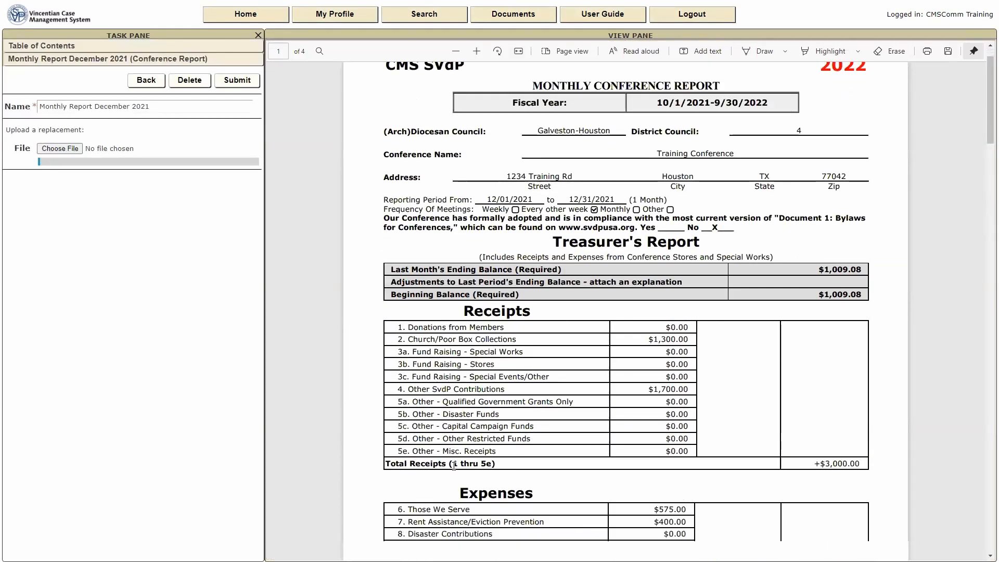
{"action": "scroll", "coordinate": [454, 467], "scroll_direction": "down", "scroll_amount": 2}
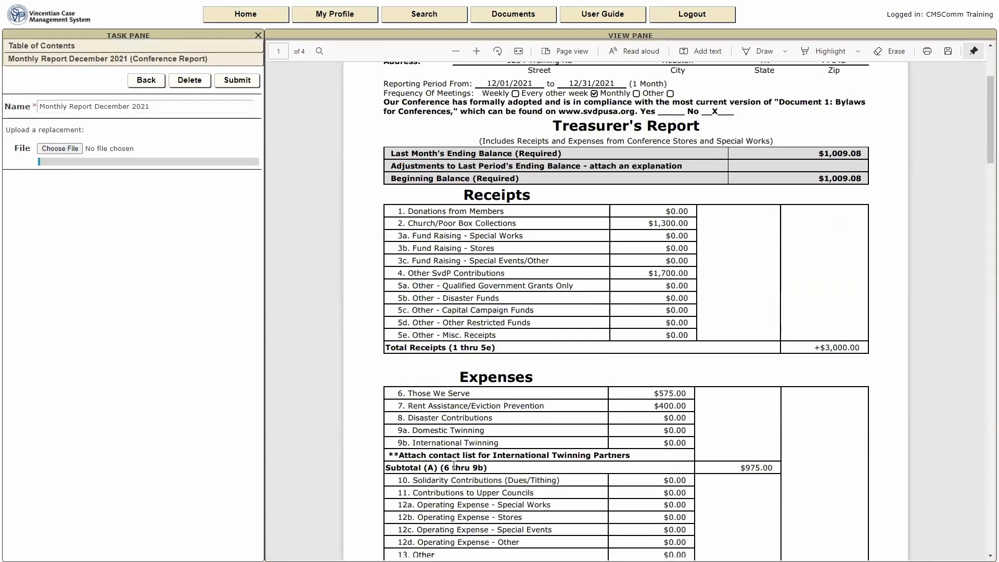
{"action": "scroll", "coordinate": [504, 458], "scroll_direction": "down", "scroll_amount": 1}
{"action": "scroll", "coordinate": [503, 458], "scroll_direction": "down", "scroll_amount": 5}
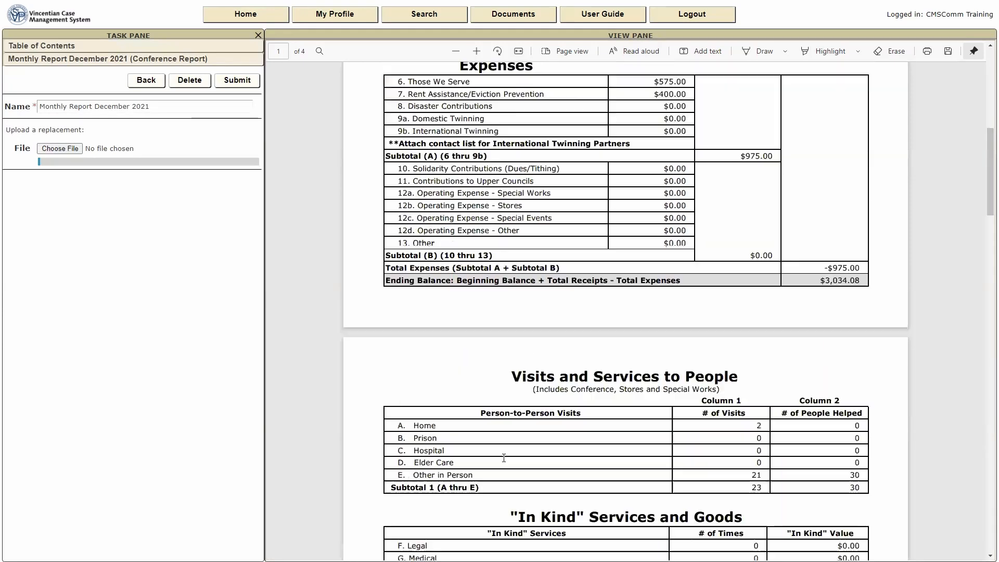
{"action": "scroll", "coordinate": [503, 457], "scroll_direction": "up", "scroll_amount": 8}
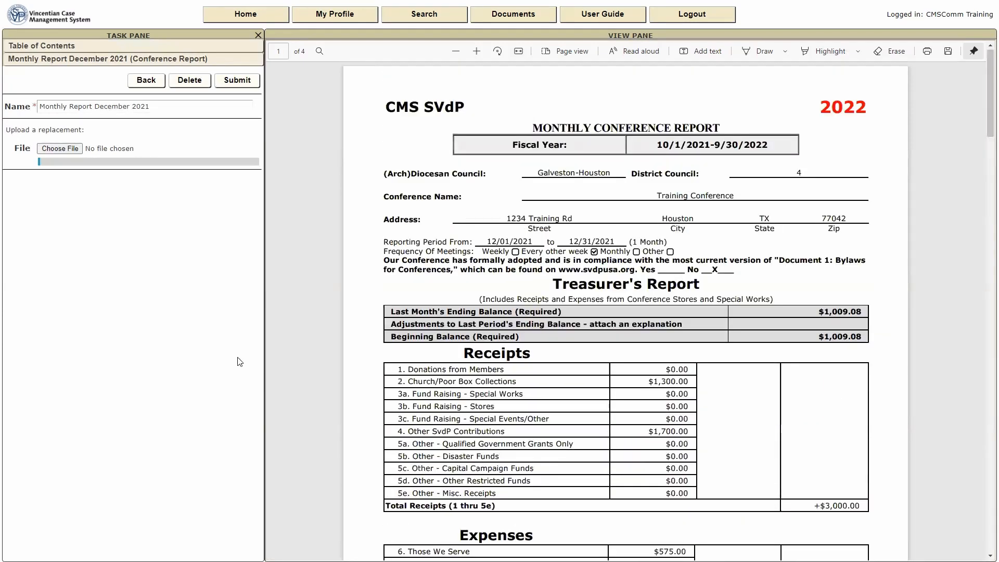
{"action": "left_click", "coordinate": [147, 81]}
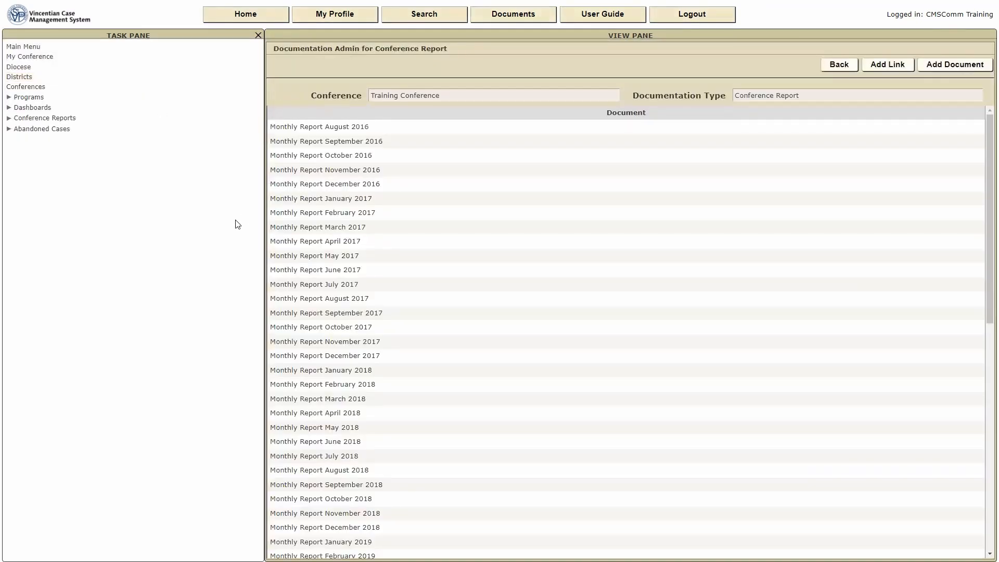
Go back to My Conference to see its five documentation types.
{"action": "left_click", "coordinate": [35, 58]}
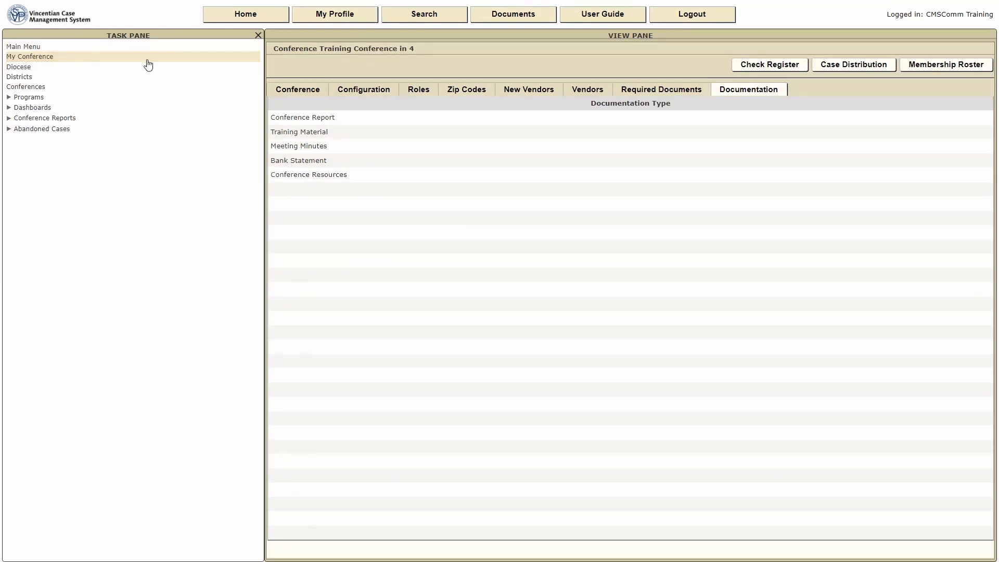
{"action": "left_click", "coordinate": [947, 69]}
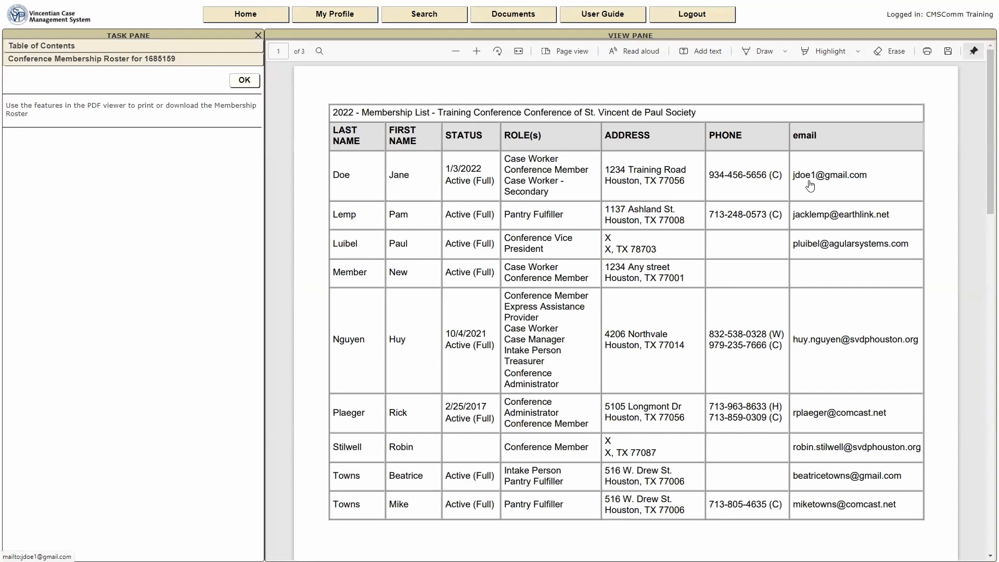
{"action": "left_click", "coordinate": [244, 81]}
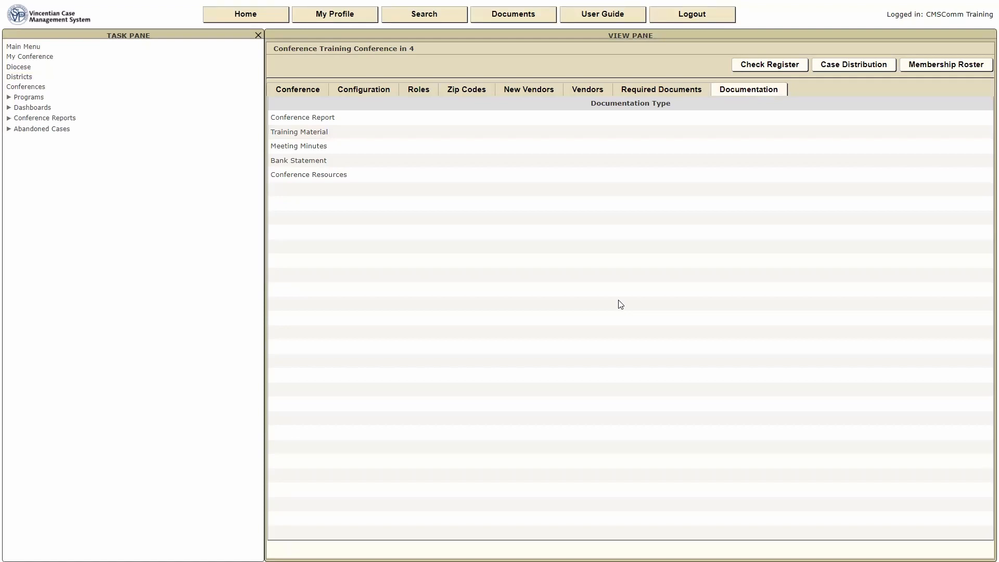
{"action": "left_click", "coordinate": [842, 66]}
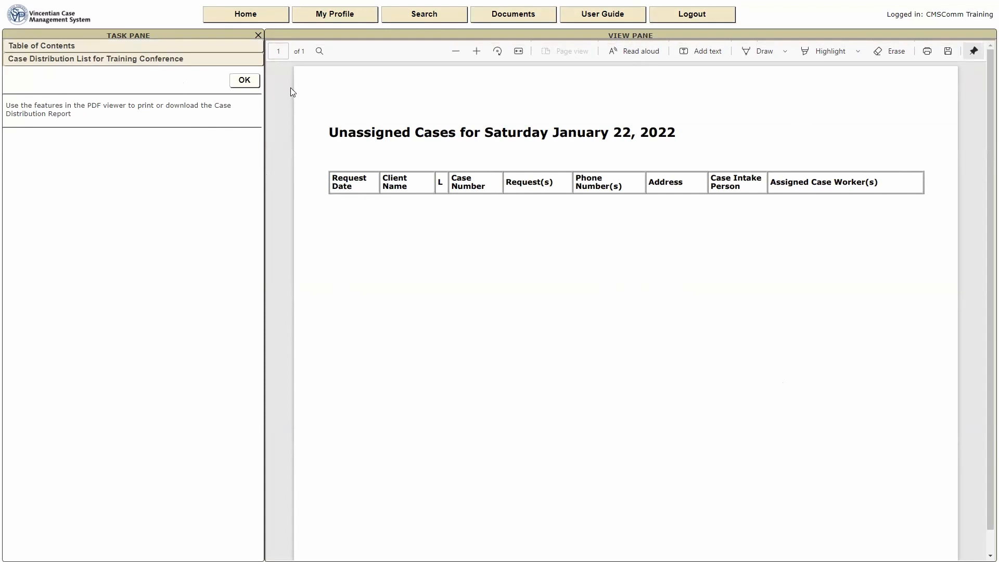
{"action": "left_click", "coordinate": [245, 81]}
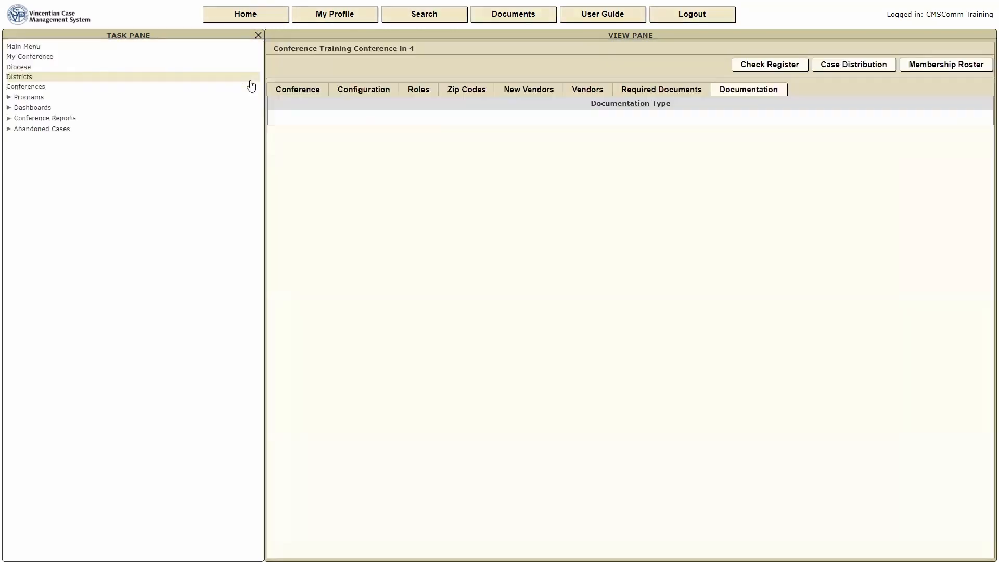